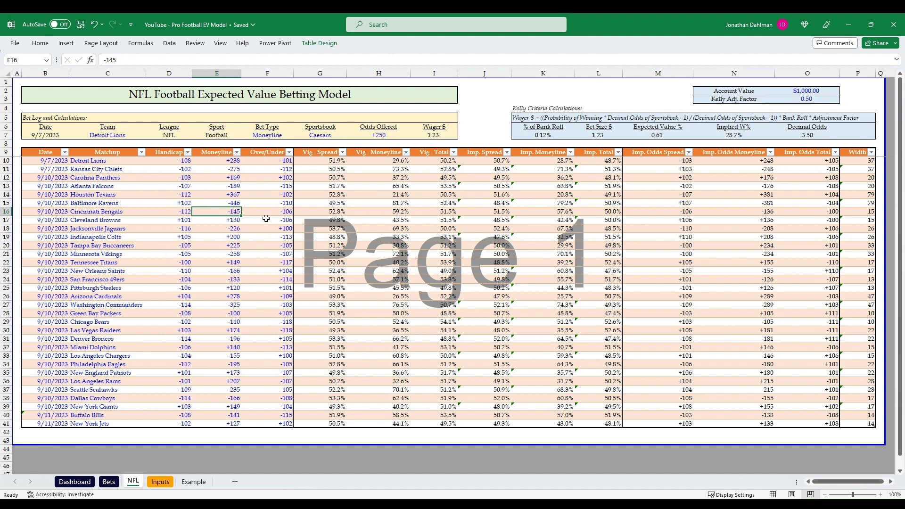
Review the vig and implied-probability formulas in columns G through L for rows 11–13.
click(349, 175)
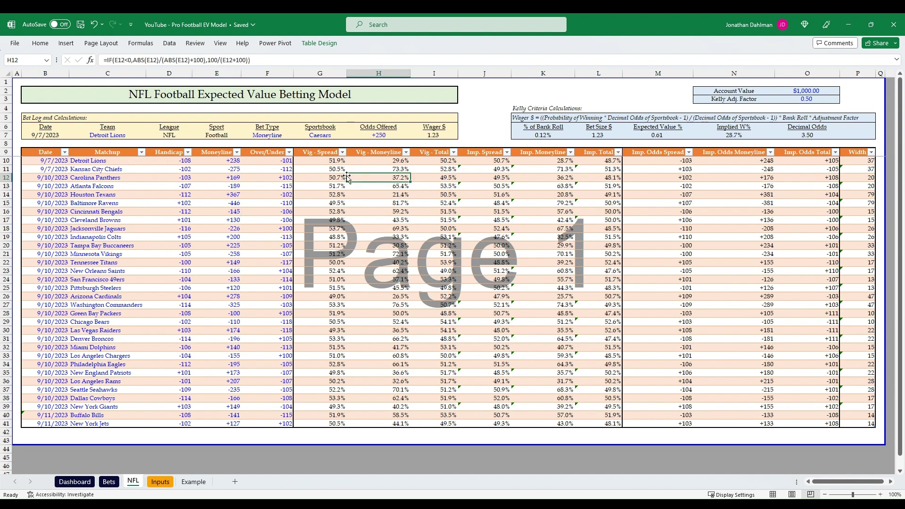
click(326, 186)
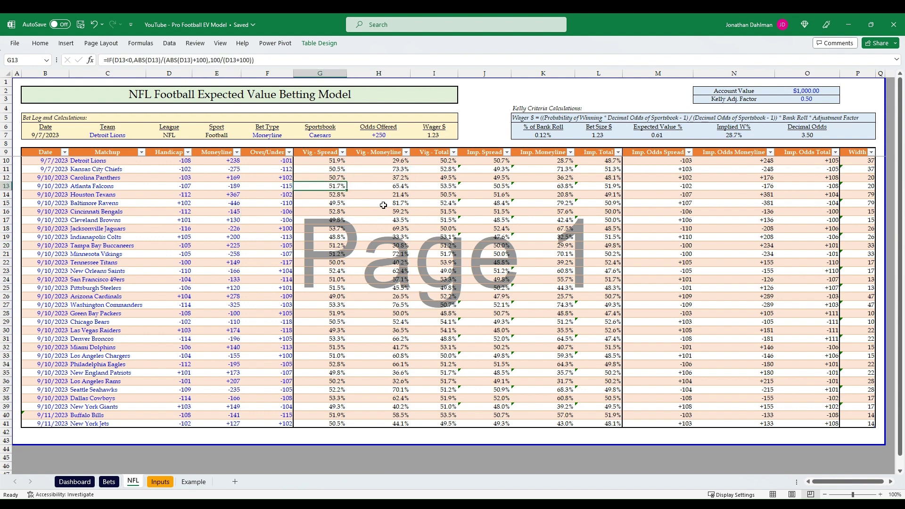
click(405, 187)
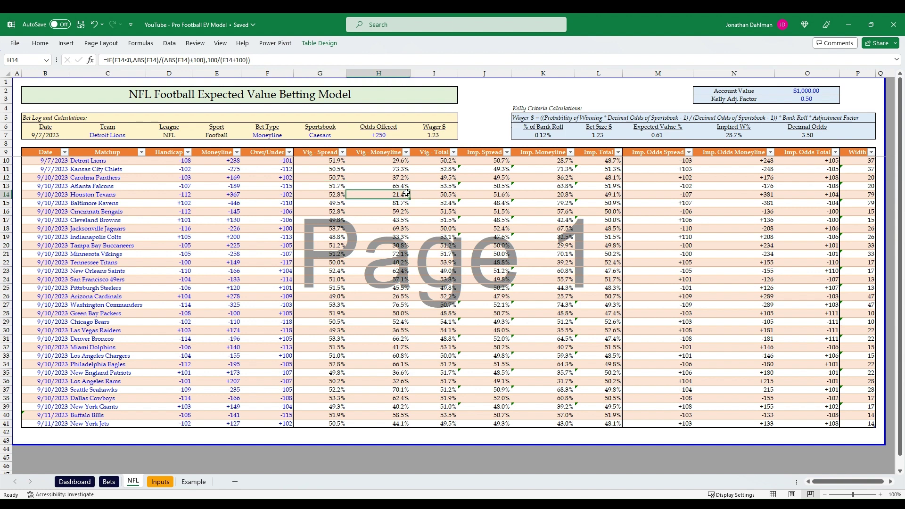
click(438, 185)
click(481, 178)
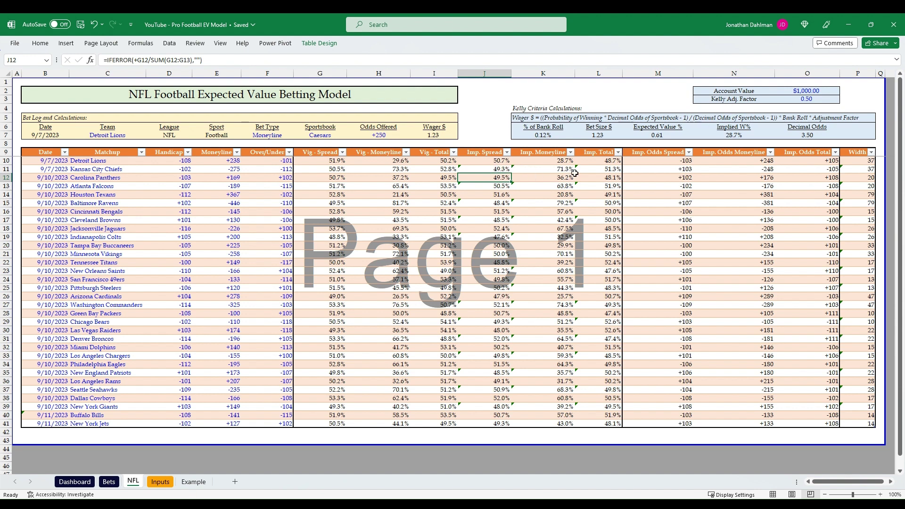
click(595, 170)
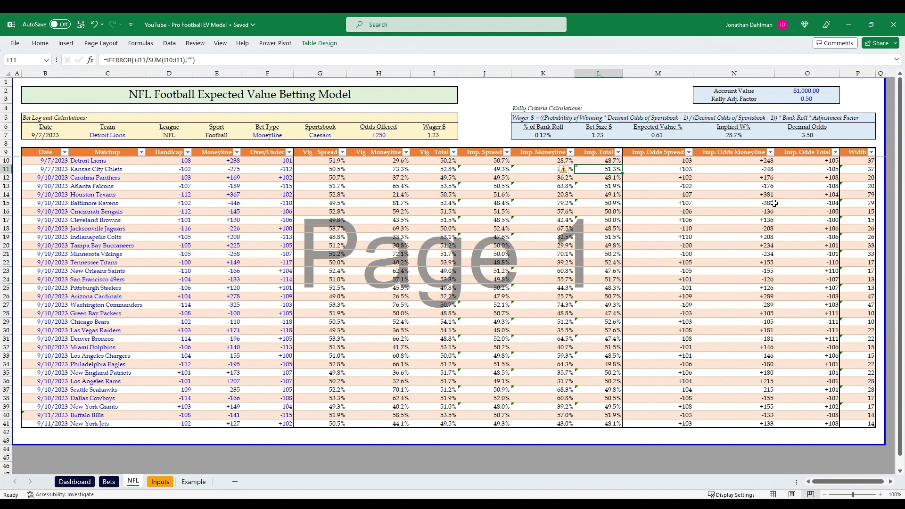
Review the implied odds and Width formulas, then the Wager $ formula in I7 and the 0.50 Kelly factor.
click(669, 170)
click(761, 178)
click(784, 169)
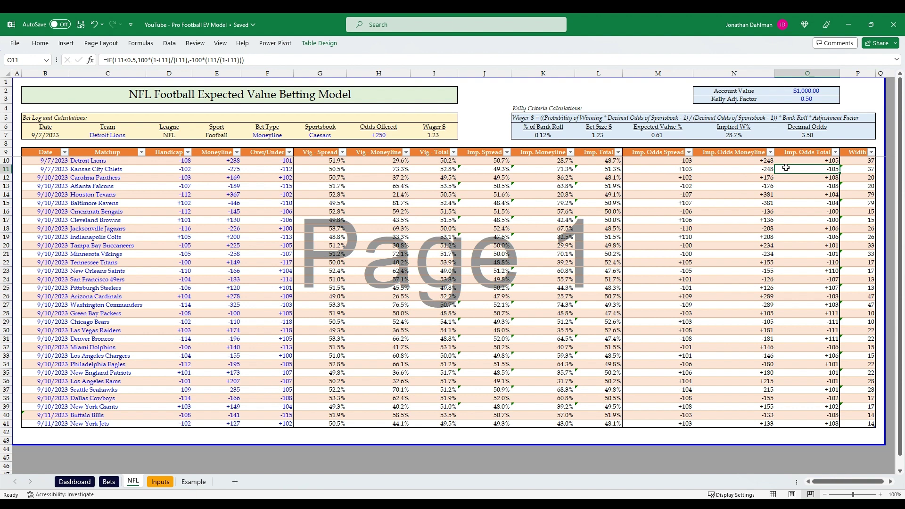
click(861, 174)
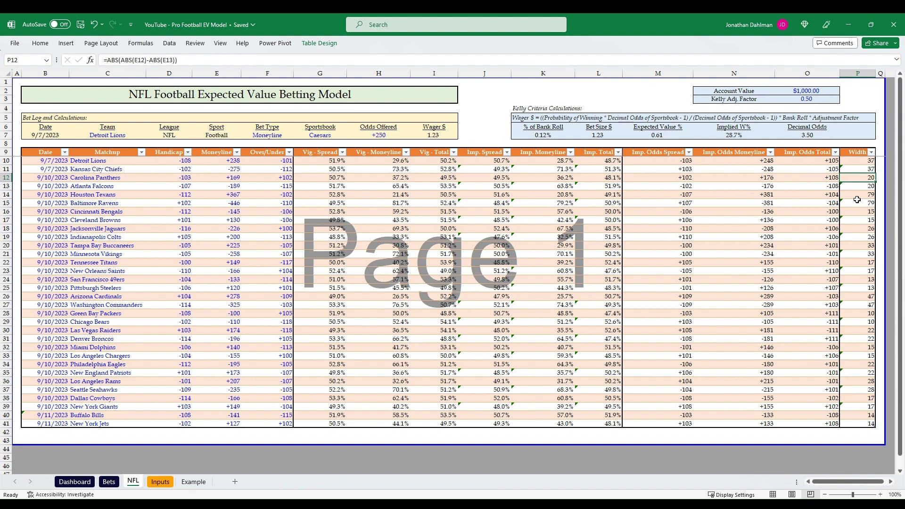
click(857, 202)
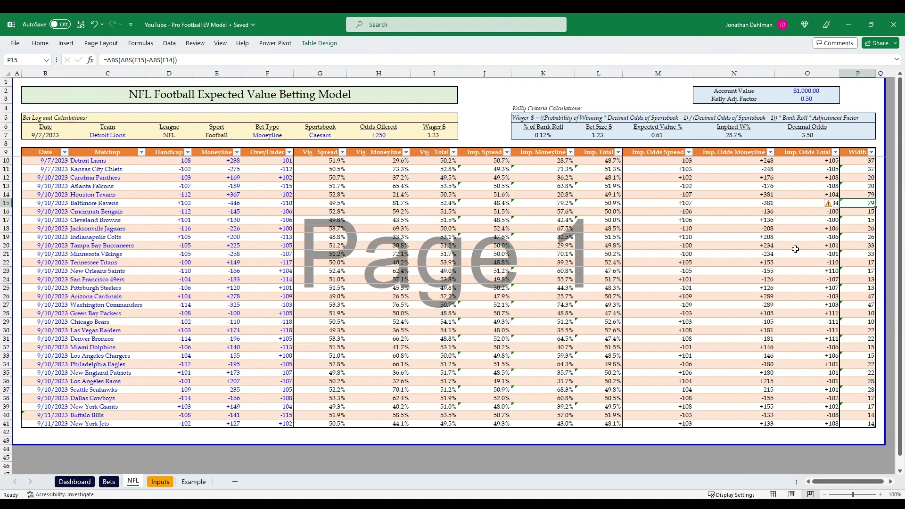
click(861, 194)
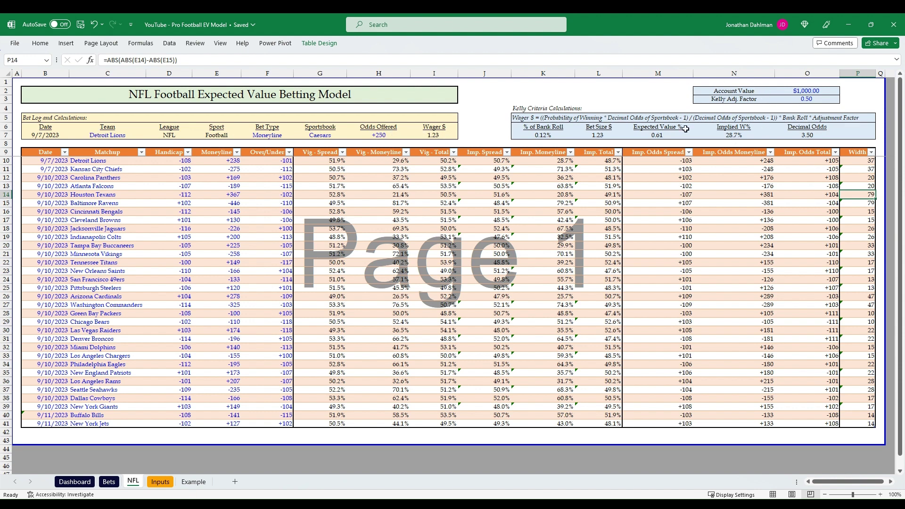
click(437, 135)
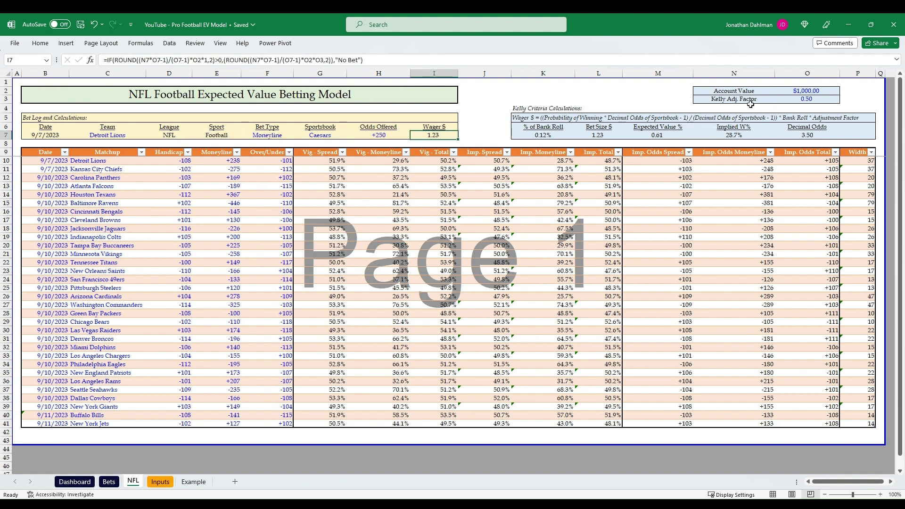
click(798, 99)
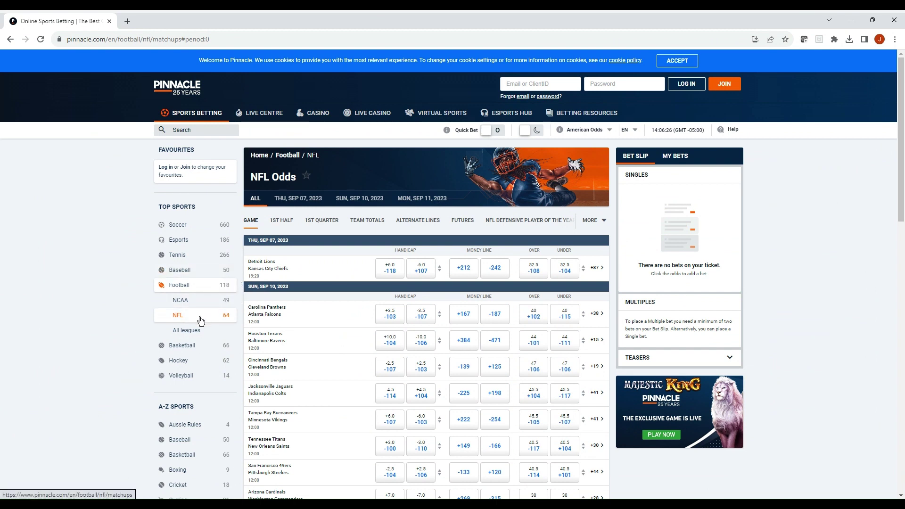
Scroll up and down Pinnacle's NFL odds list to survey the games' lines.
scroll(372, 279, down, 1)
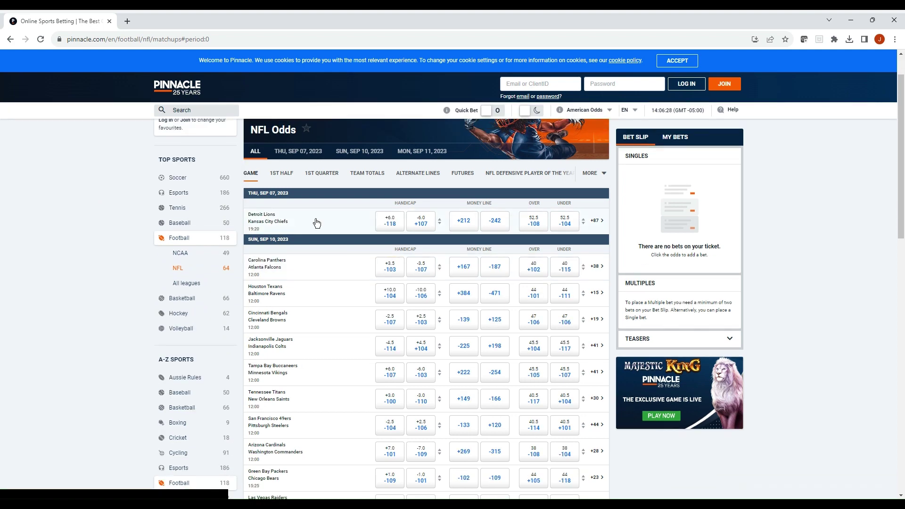
scroll(323, 224, down, 6)
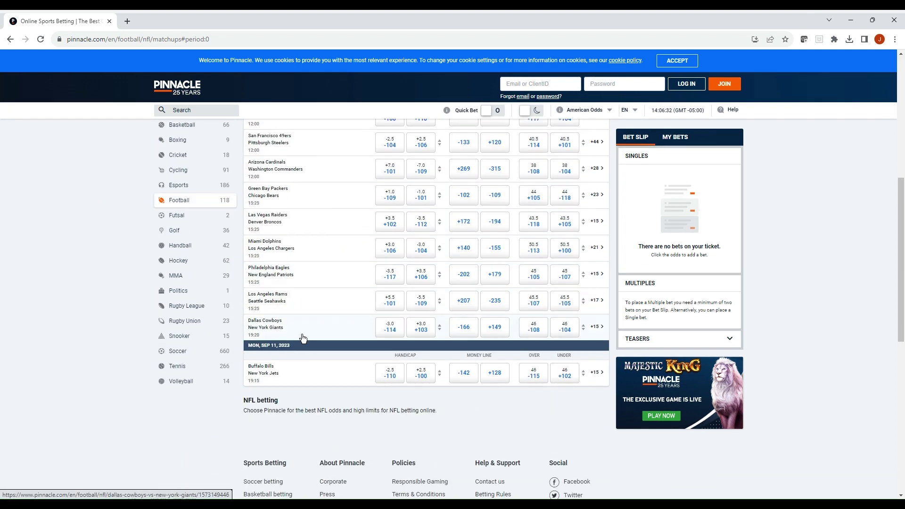
scroll(306, 333, up, 6)
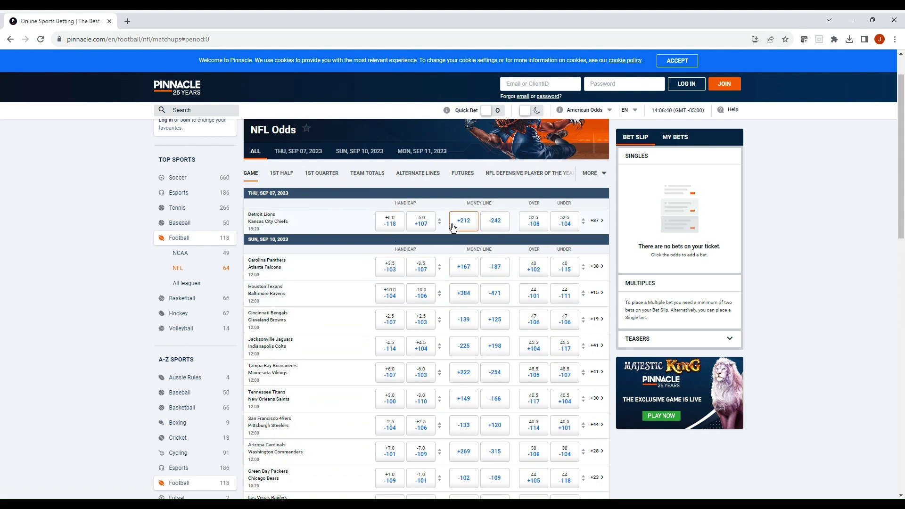
scroll(502, 235, down, 2)
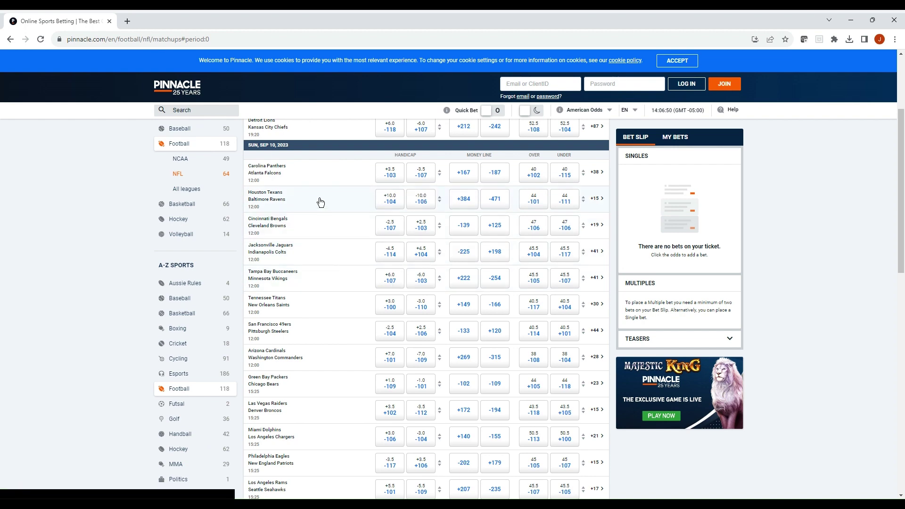
scroll(344, 194, up, 1)
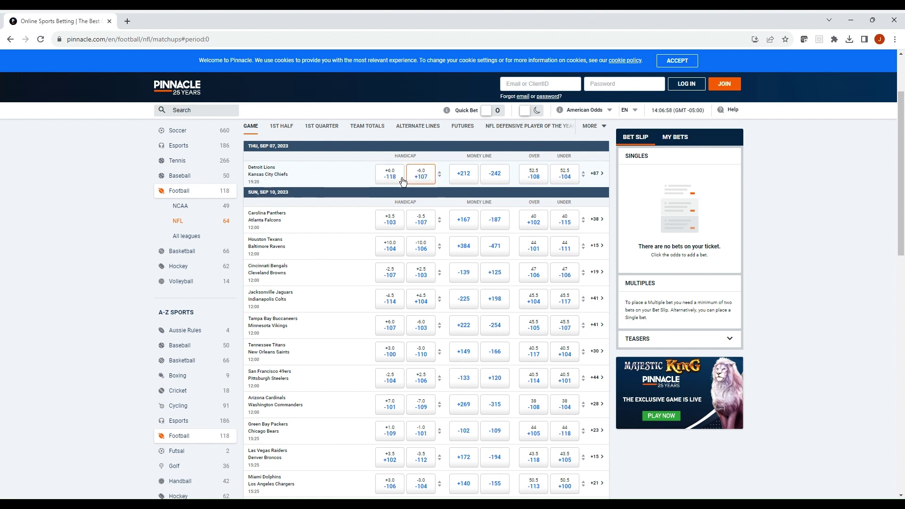
Show the Lions–Chiefs alternate handicap lines, close them, reopen them and close them again.
click(439, 174)
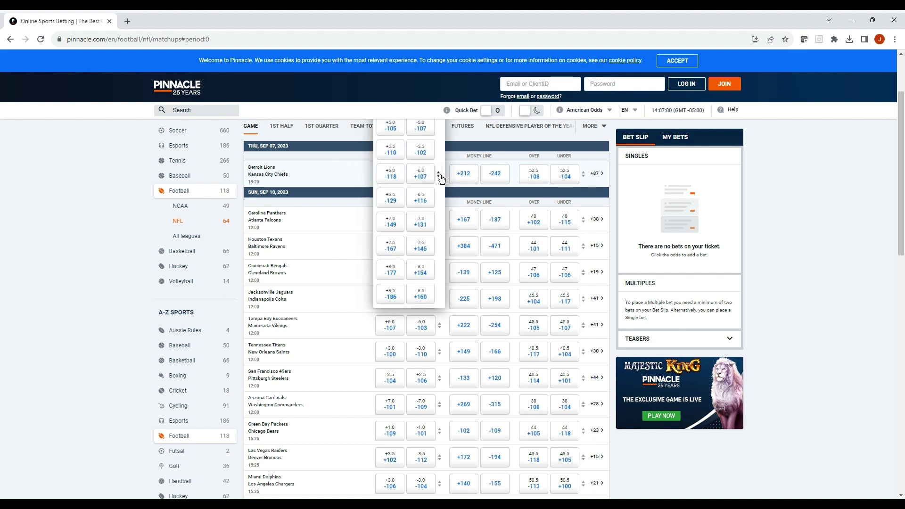
scroll(440, 174, up, 2)
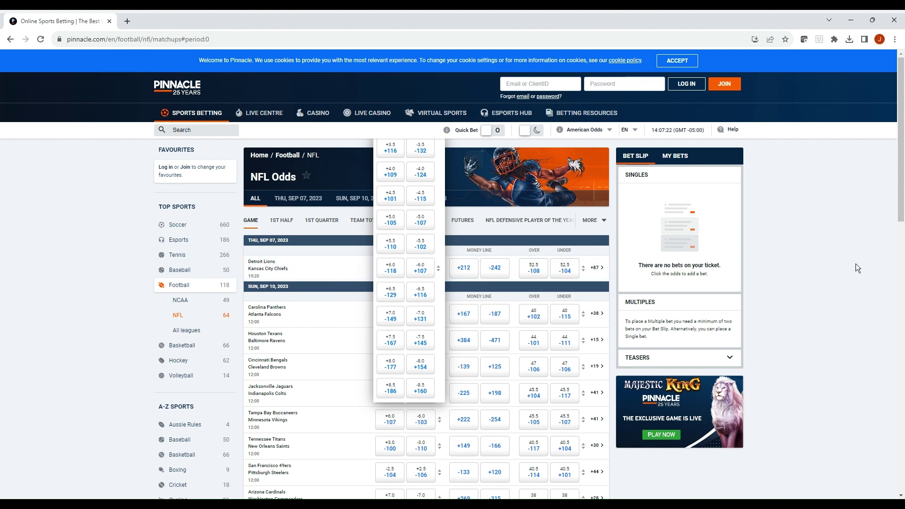
click(759, 258)
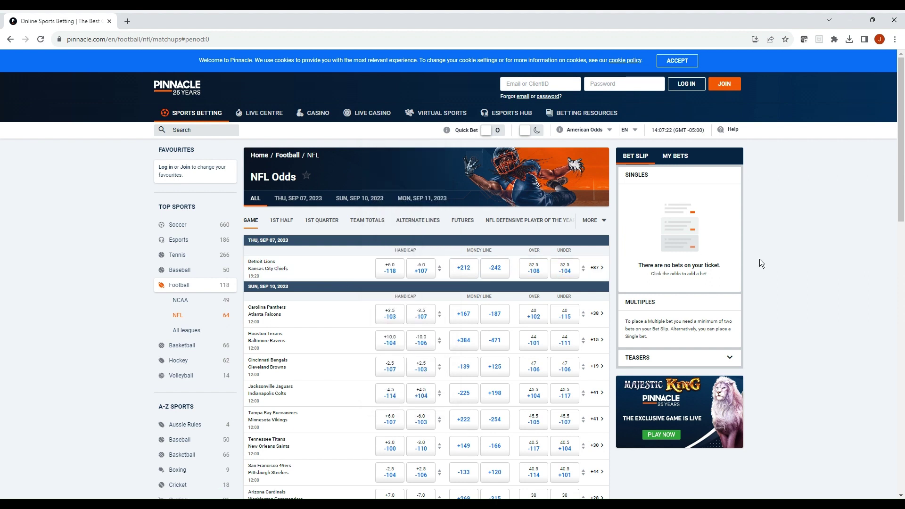
click(439, 267)
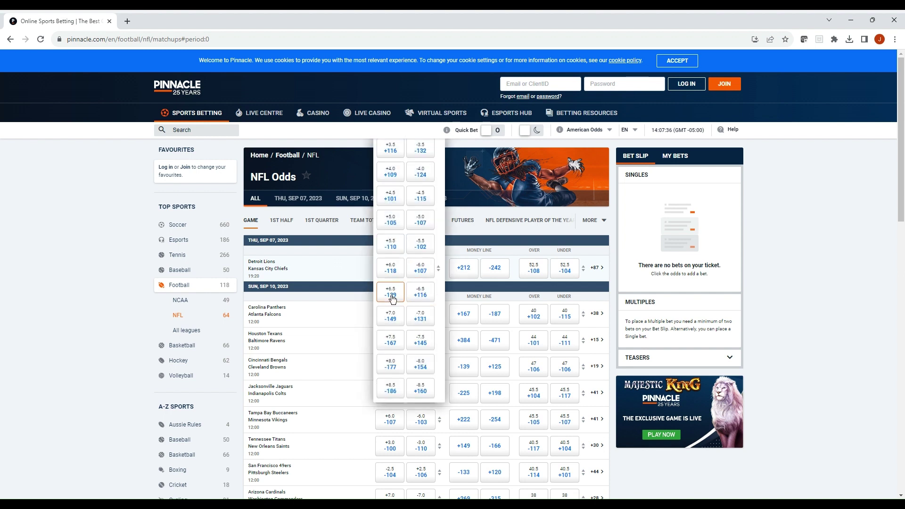
click(802, 265)
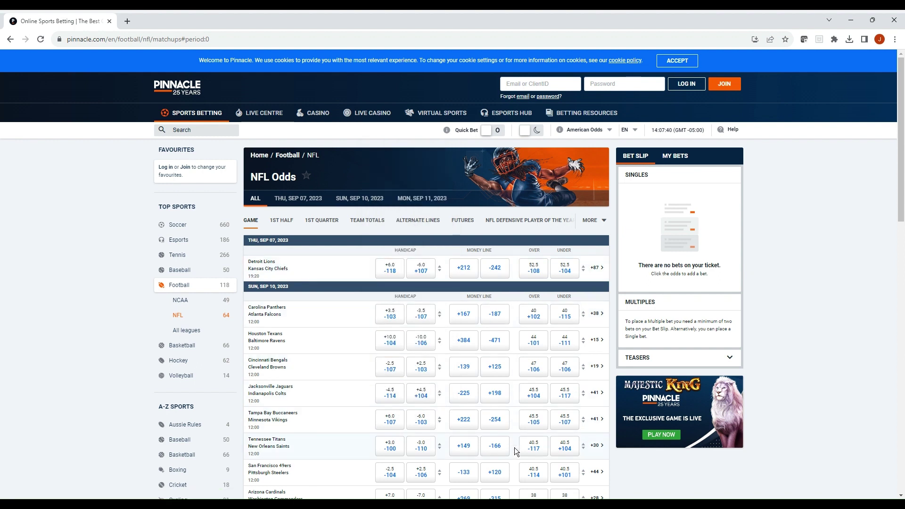
Scroll through Pinnacle's matchups list, then return to the Excel NFL EV model.
scroll(407, 236, down, 3)
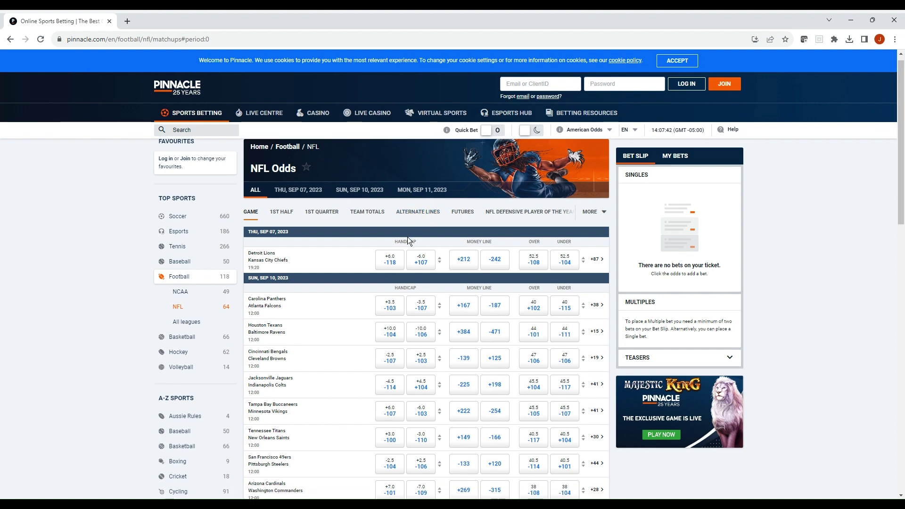
scroll(350, 160, down, 2)
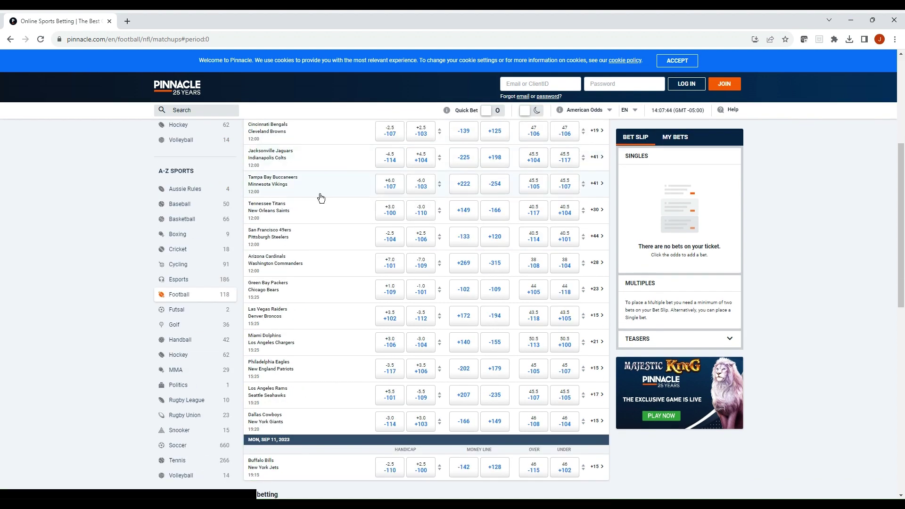
scroll(331, 191, up, 3)
scroll(331, 192, up, 2)
scroll(336, 200, down, 2)
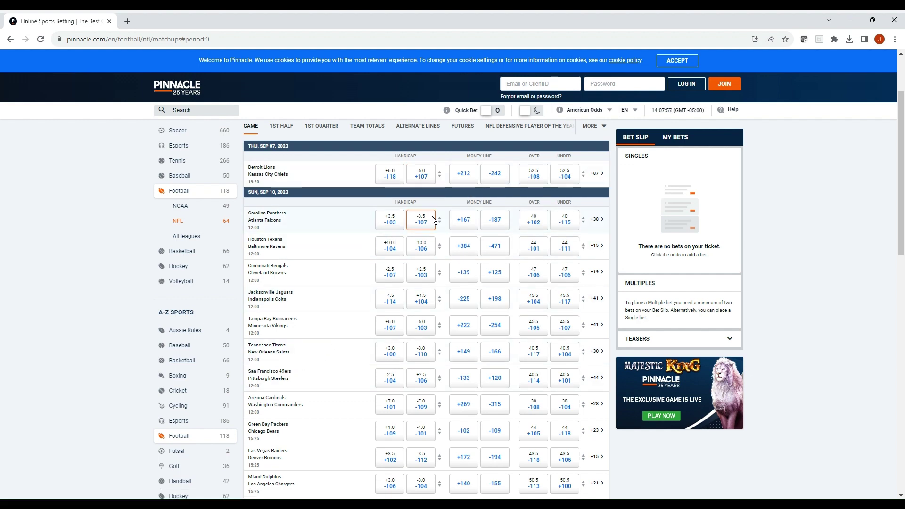
scroll(468, 323, down, 3)
scroll(468, 320, up, 3)
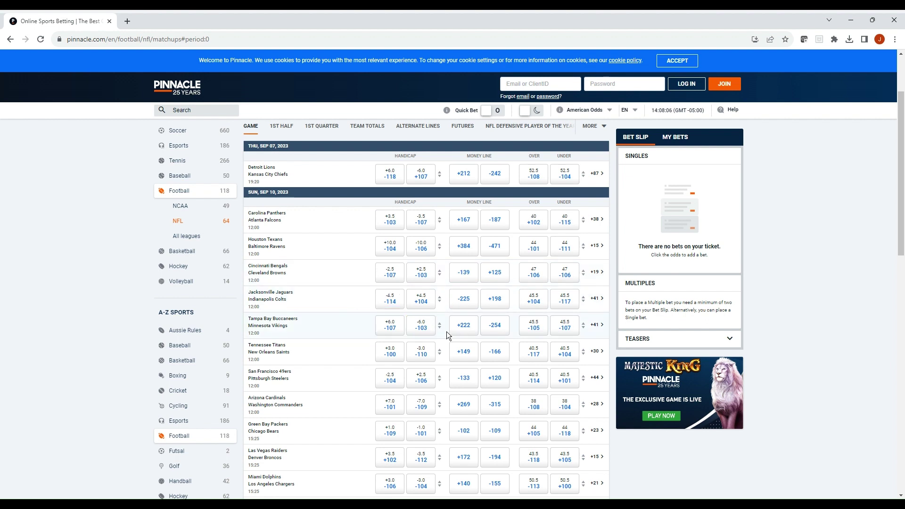
scroll(446, 332, down, 1)
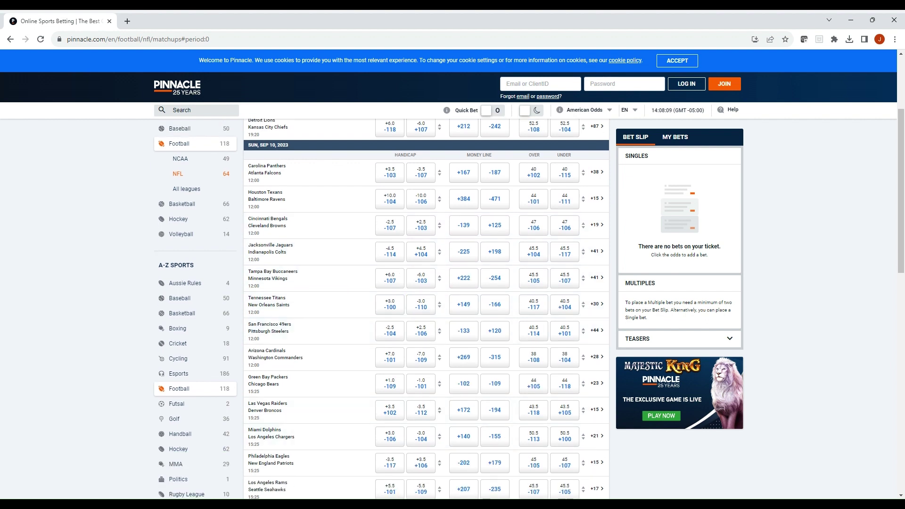
scroll(421, 231, down, 1)
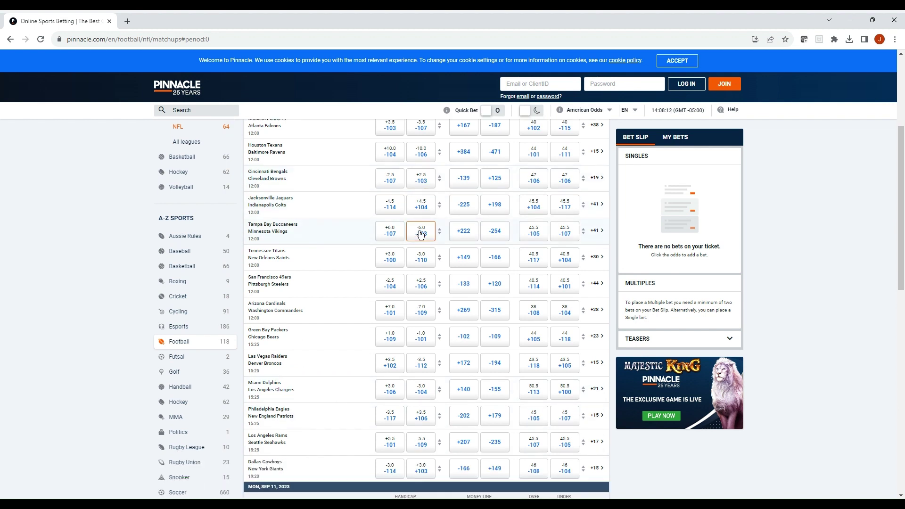
scroll(482, 295, up, 2)
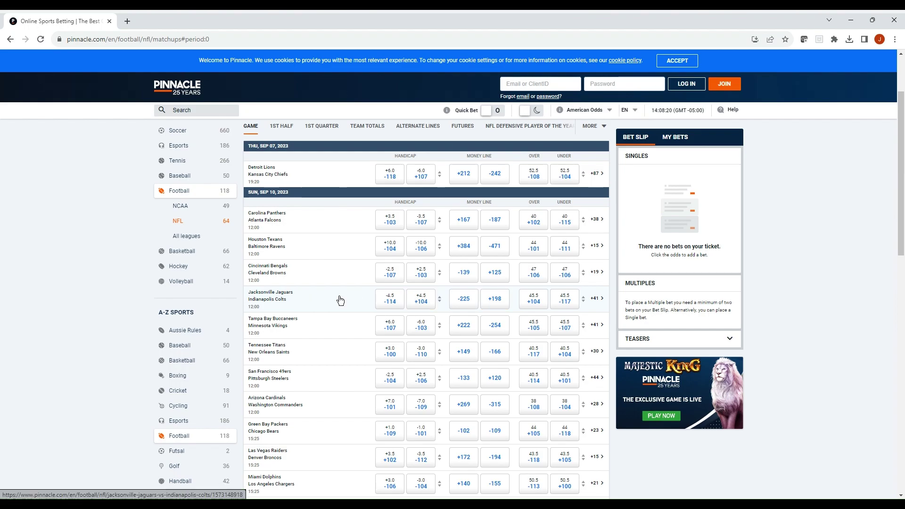
key(alt+Tab)
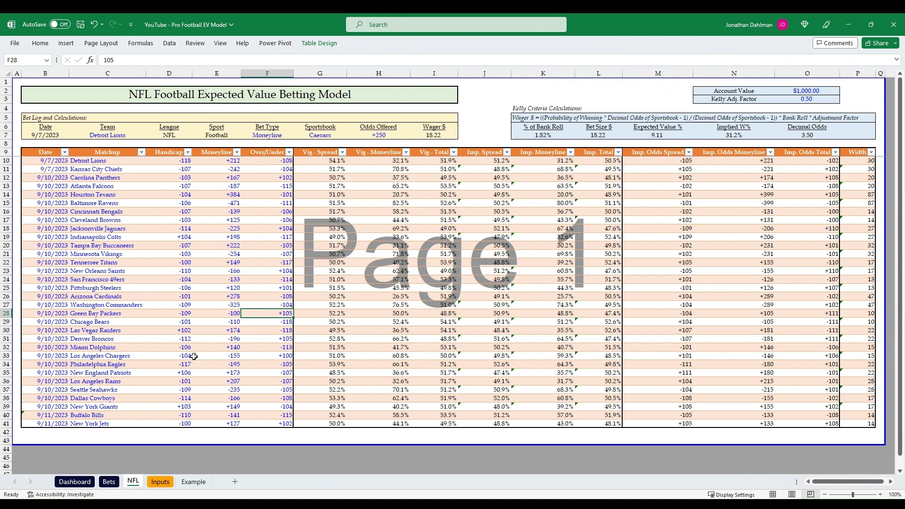
Move across the Lions' row 10 from C10 to G10 to view the Vig - Spread formula.
click(80, 177)
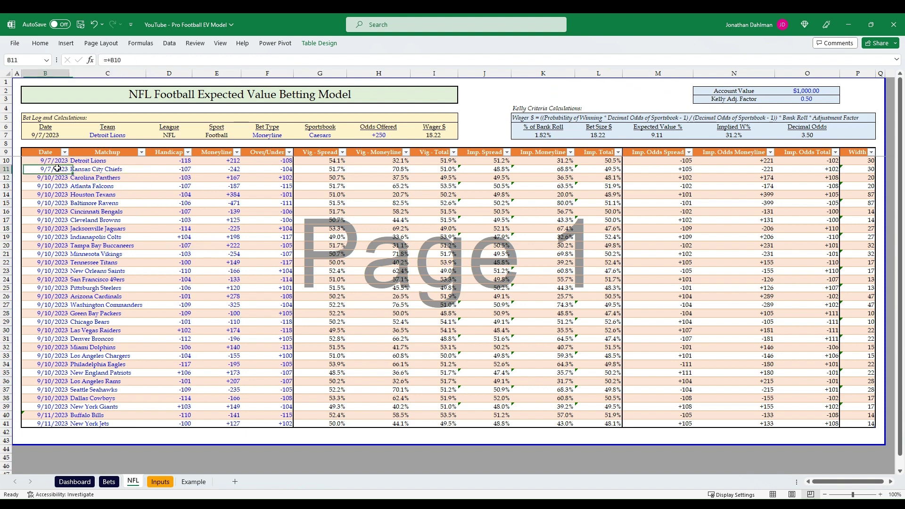
click(98, 161)
click(183, 164)
click(220, 163)
click(266, 163)
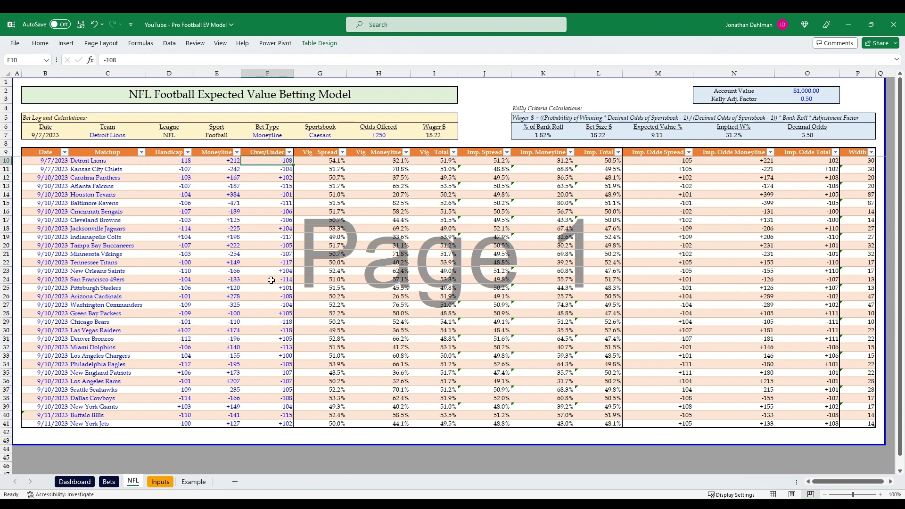
key(Right)
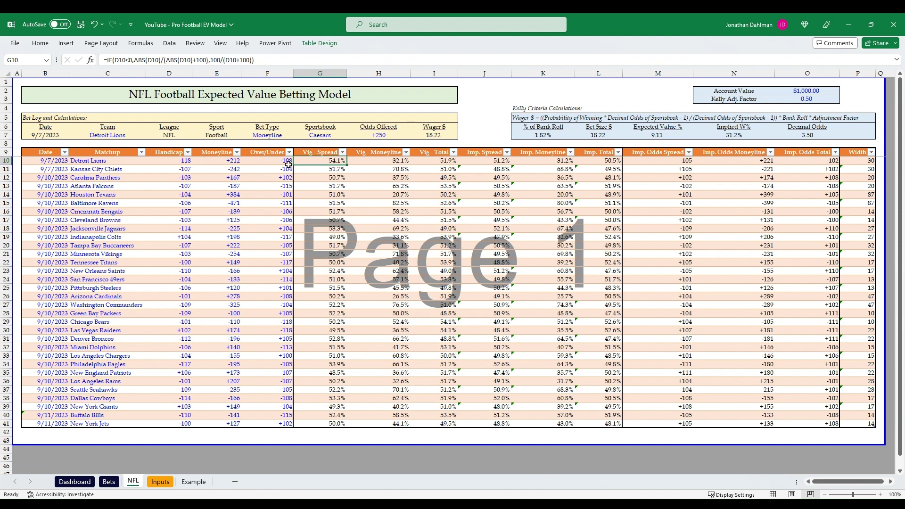
key(F2)
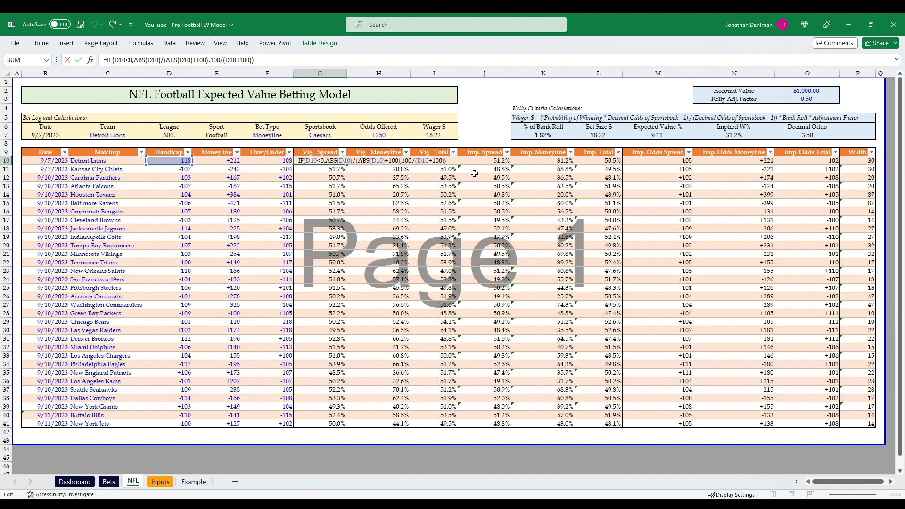
key(ctrl+Return)
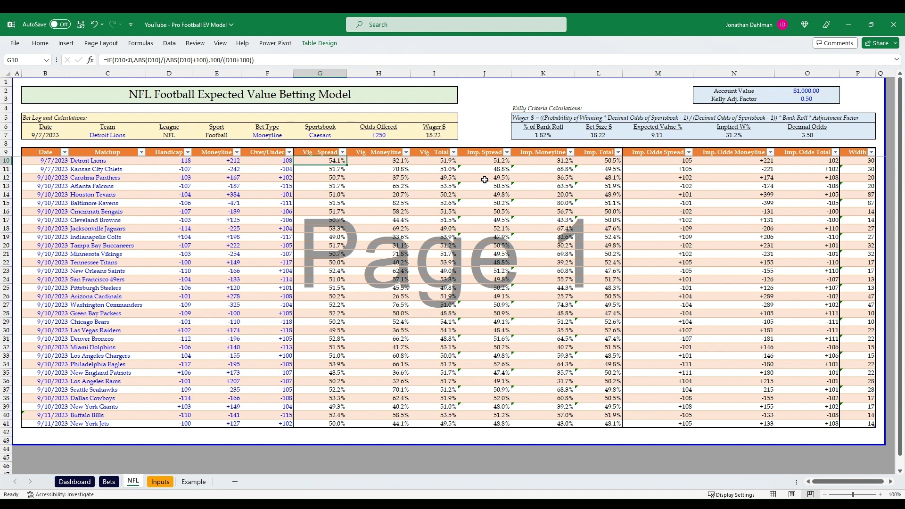
key(ctrl+shift+Down)
key(ctrl+shift+Up)
key(Right)
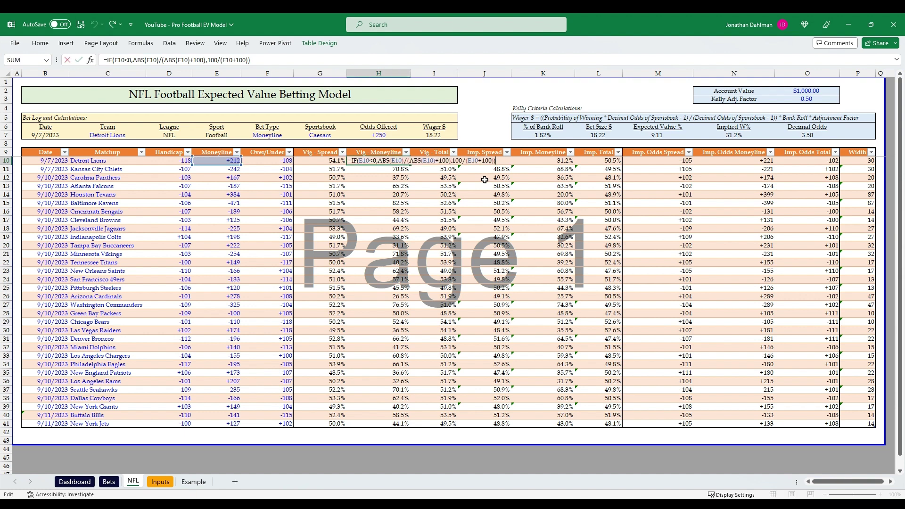
key(Right)
key(F2)
key(Escape)
key(Left)
key(Left)
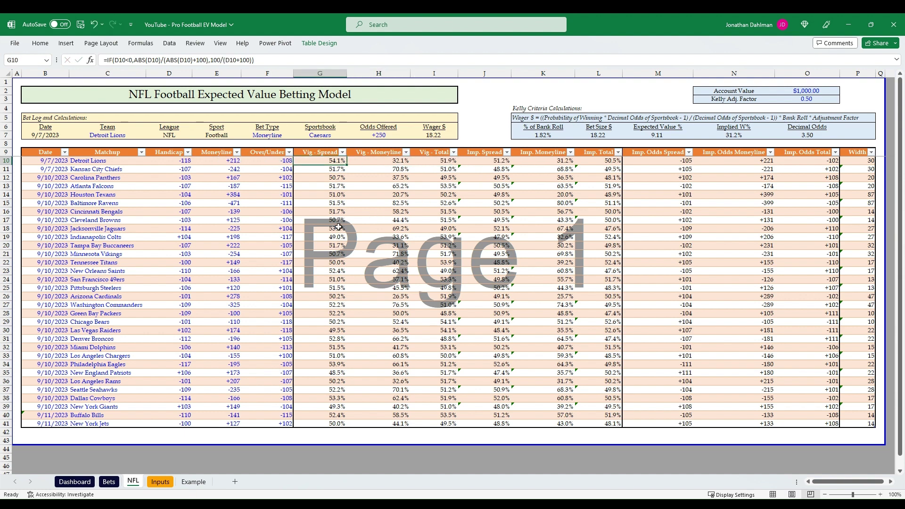
key(Right)
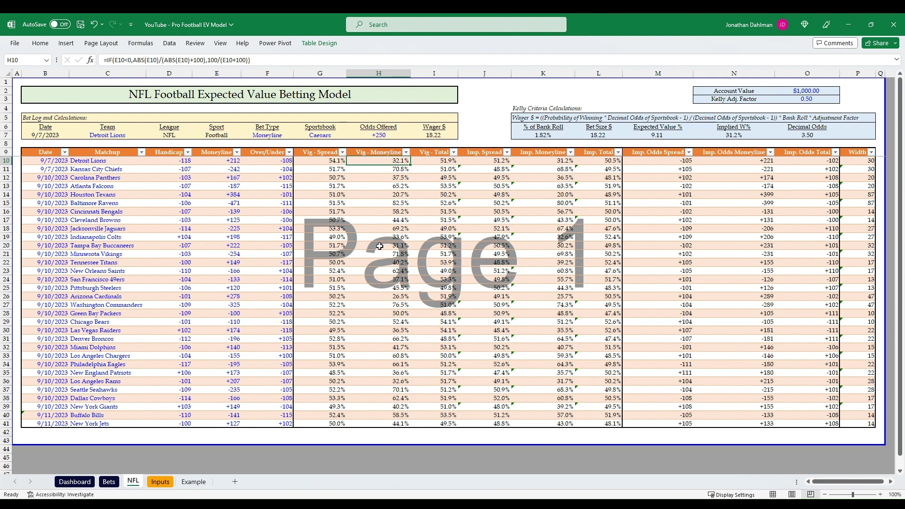
key(Right)
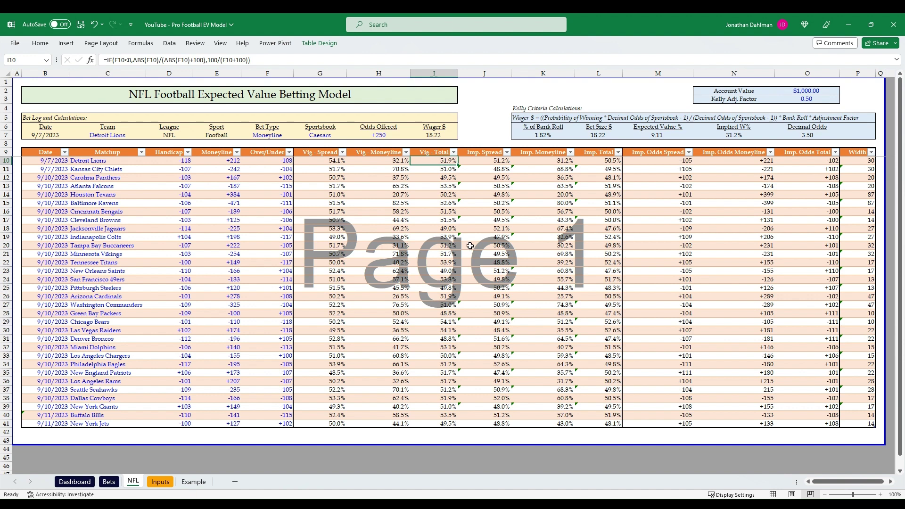
key(Left)
key(Left)
key(shift+Down)
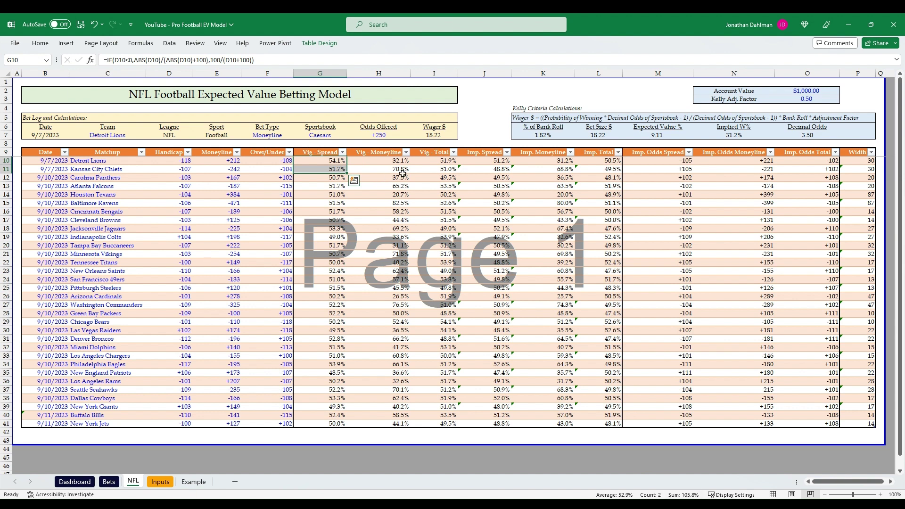
Check the vig-free formulas in J10 and J11, showing 51.2% and 48.8%.
click(471, 161)
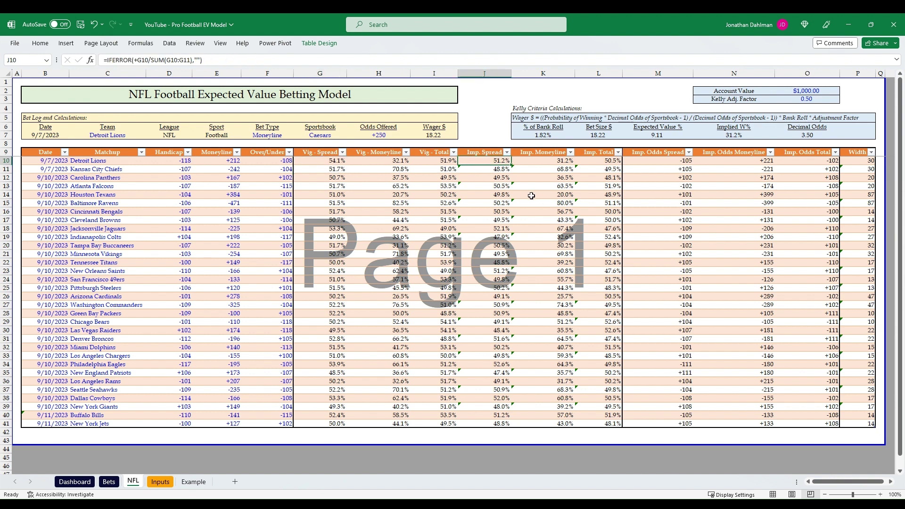
key(F2)
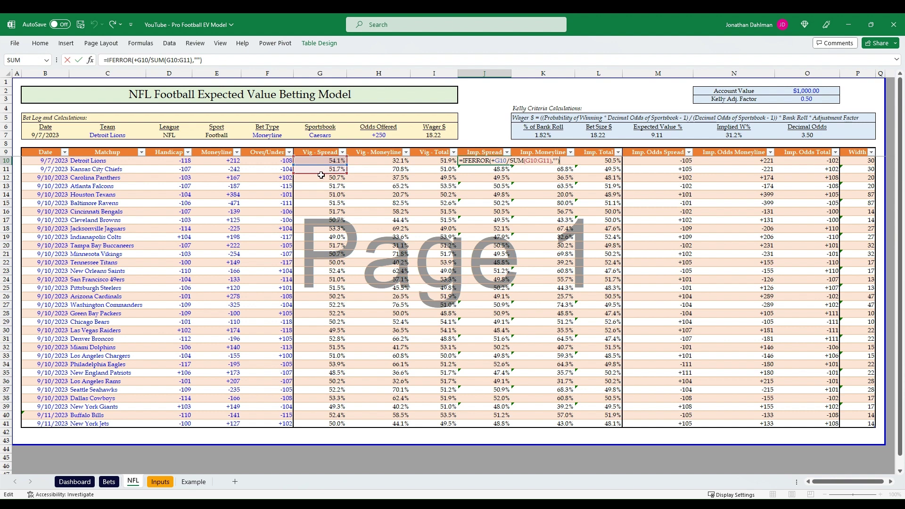
key(Escape)
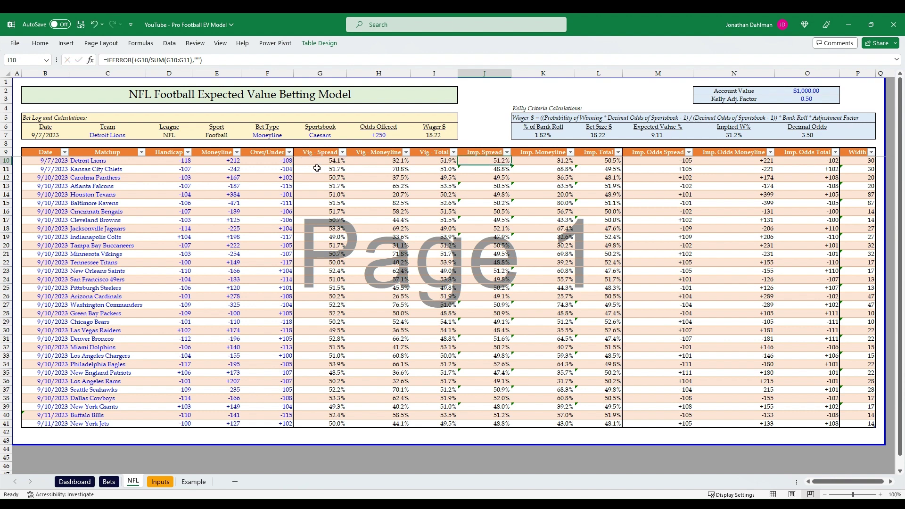
key(Down)
key(F2)
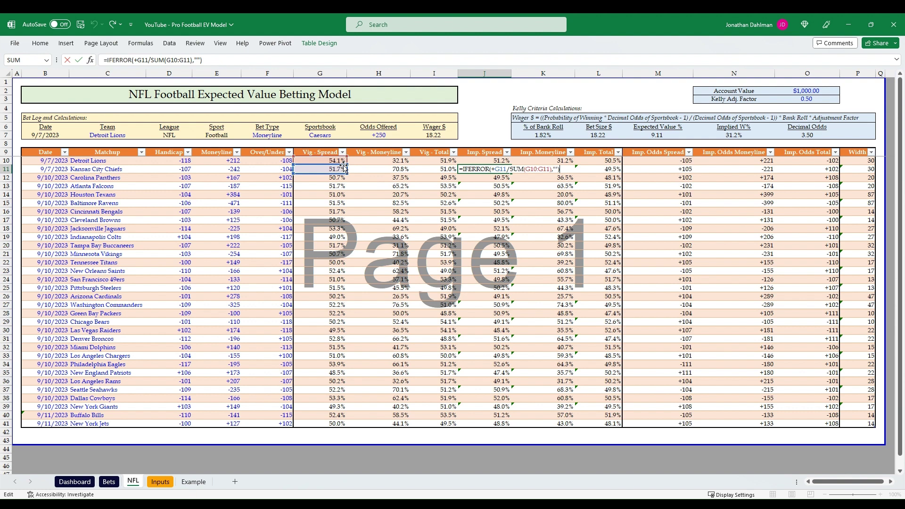
key(Escape)
Copy the J10:J11 formula pair down into J12:J13, J14:J15 and J16:J17.
key(Up)
key(shift+Down)
key(ctrl+c)
key(Down)
key(Down)
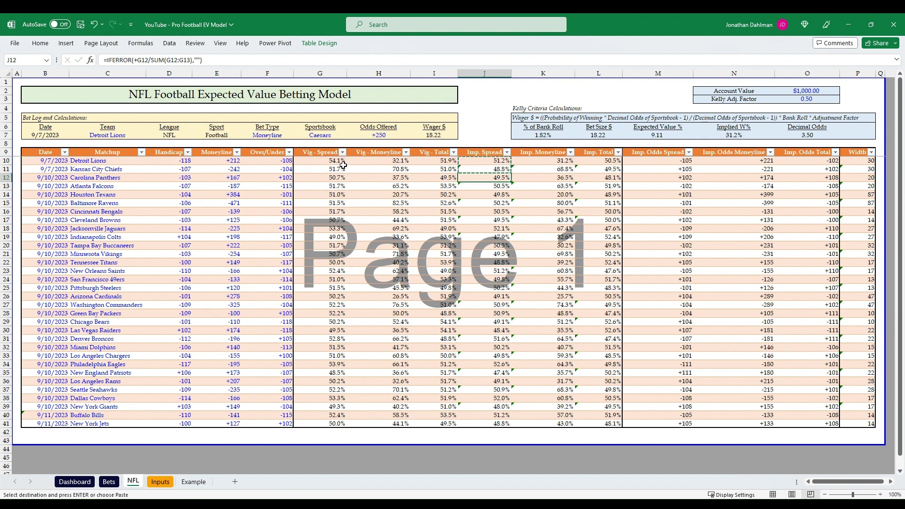
key(ctrl+v)
key(Down)
key(Down)
key(ctrl+v)
key(Down)
key(Down)
key(ctrl+v)
key(Escape)
key(Up)
key(Up)
key(Up)
key(Up)
key(Up)
key(Up)
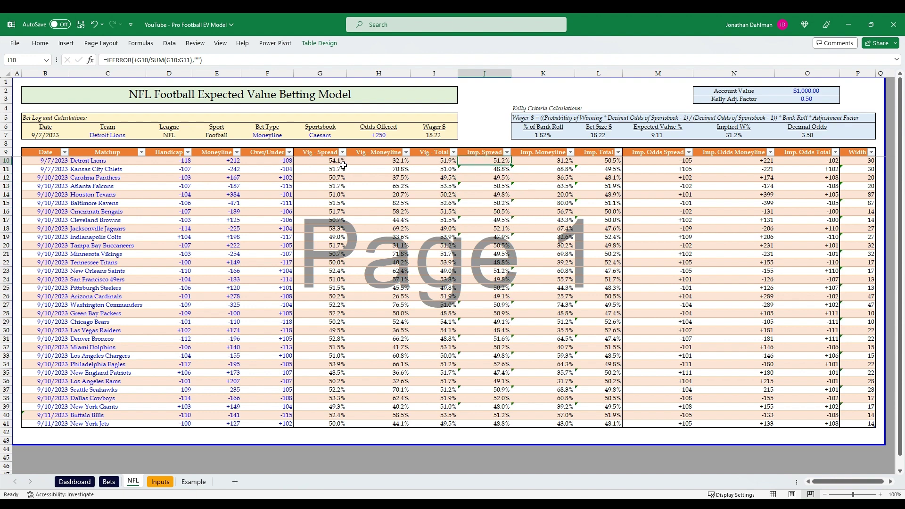
key(Right)
key(Right)
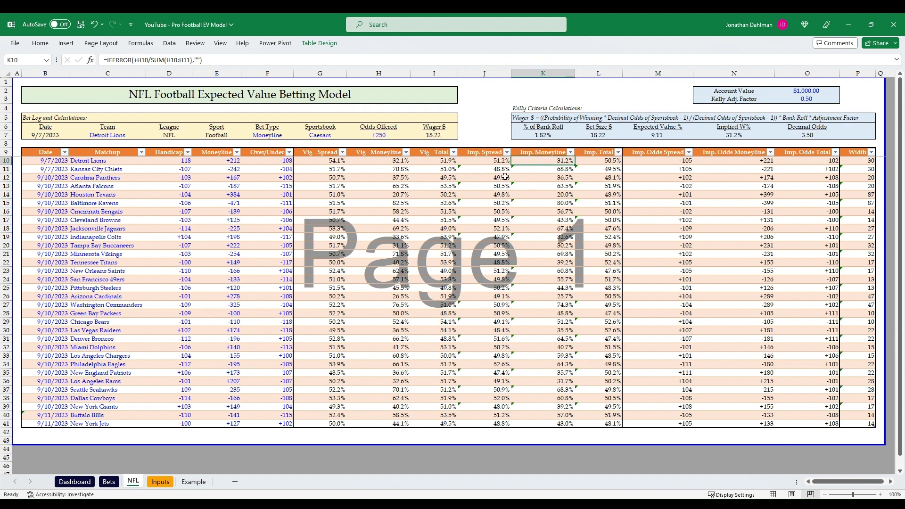
Fill the vig-free formula across Imp. Moneyline K10:K41 and Imp. Total L10:L41.
click(490, 161)
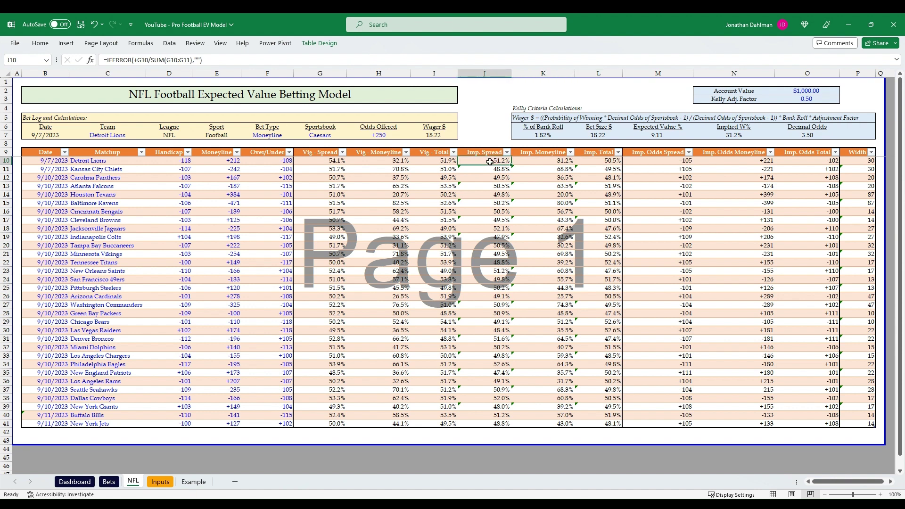
key(shift+Down)
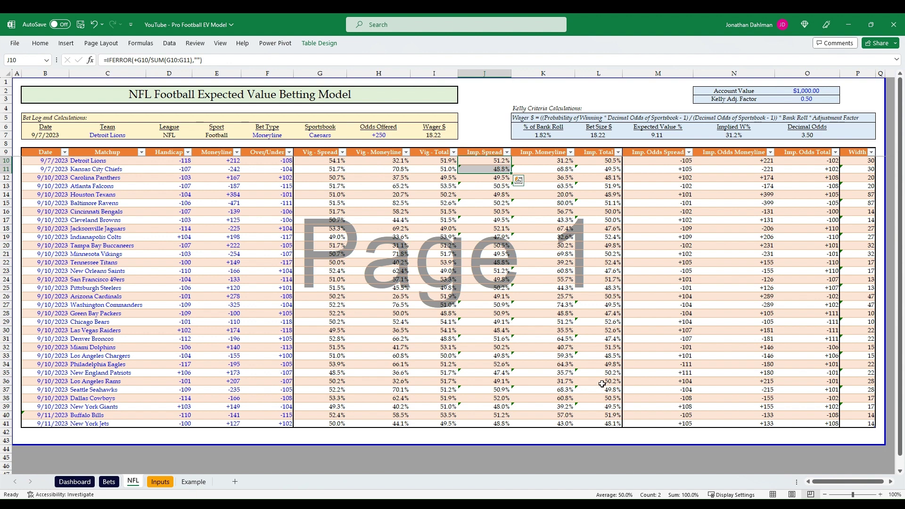
key(ctrl+shift+Down)
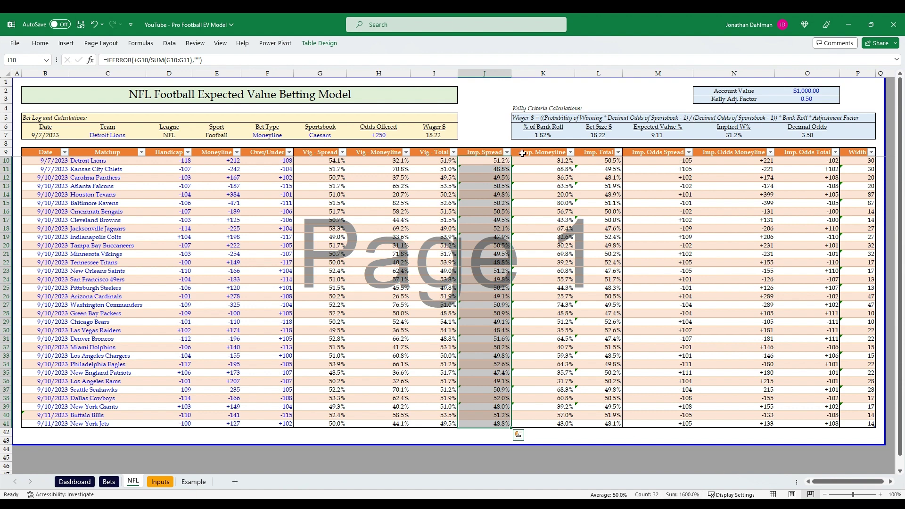
click(539, 161)
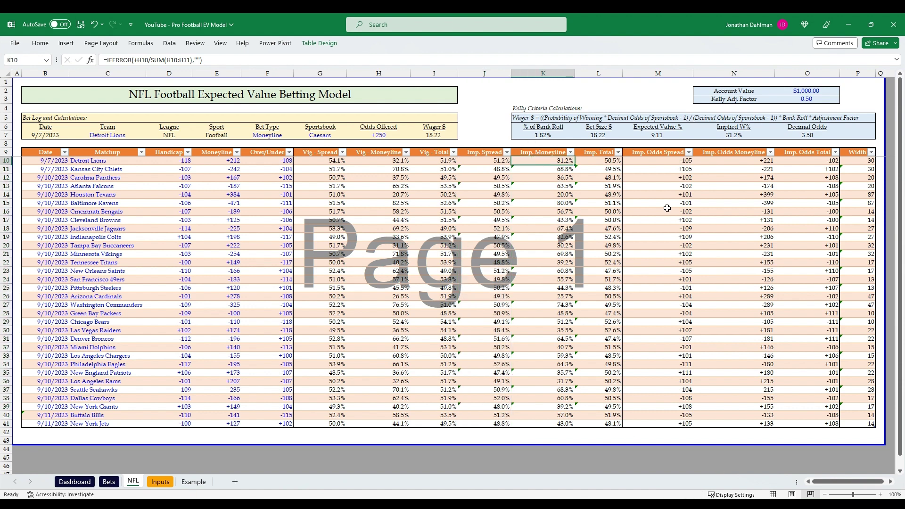
key(ctrl+shift+Down)
key(ctrl+c)
key(Right)
key(ctrl+v)
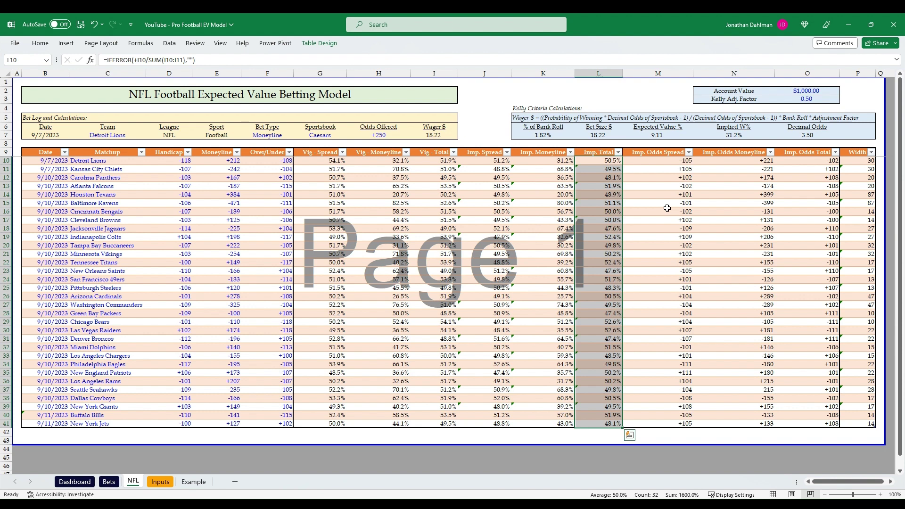
key(Left)
key(Left)
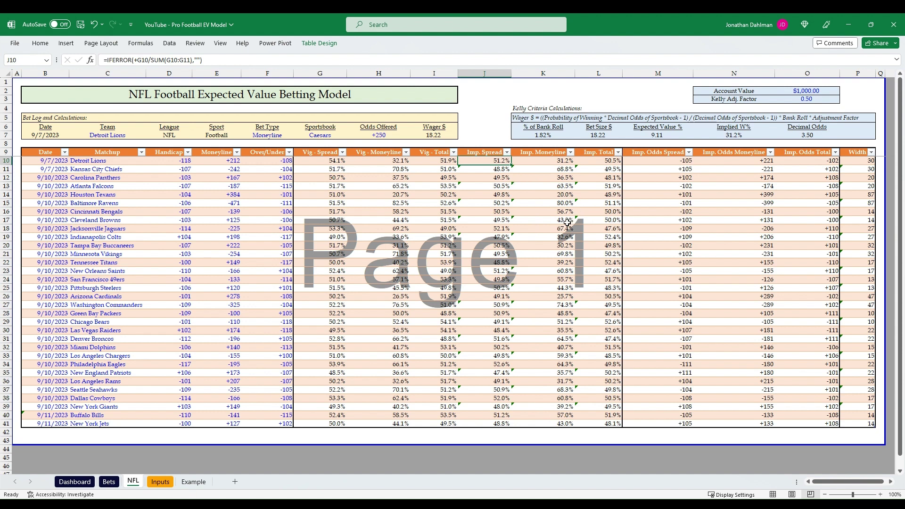
key(Right)
key(Right)
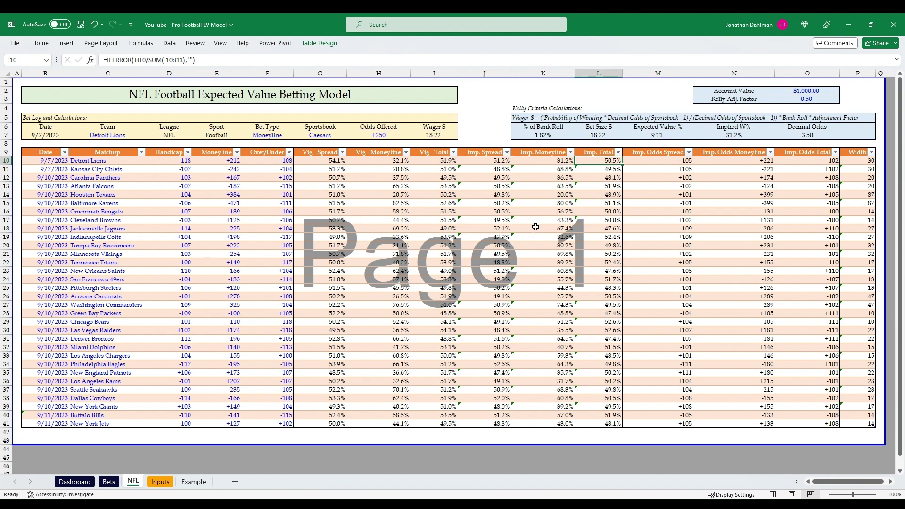
key(Right)
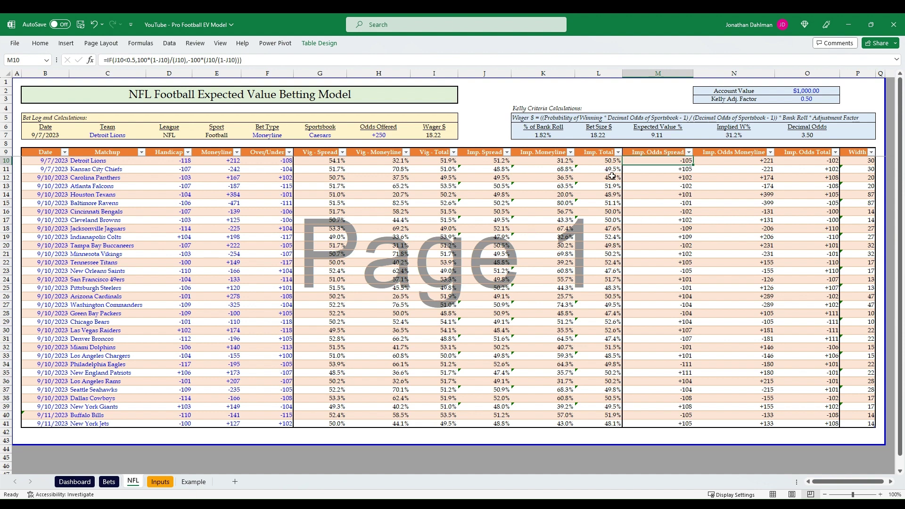
key(F2)
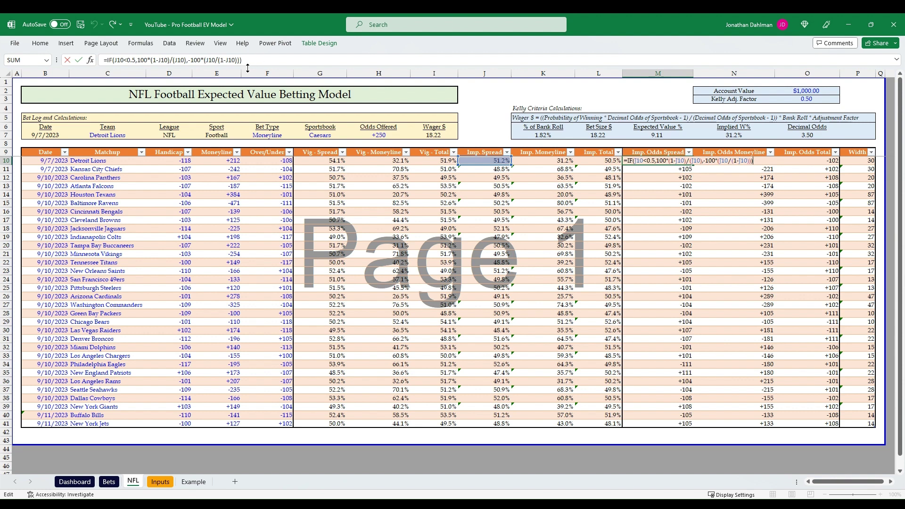
key(ctrl+Return)
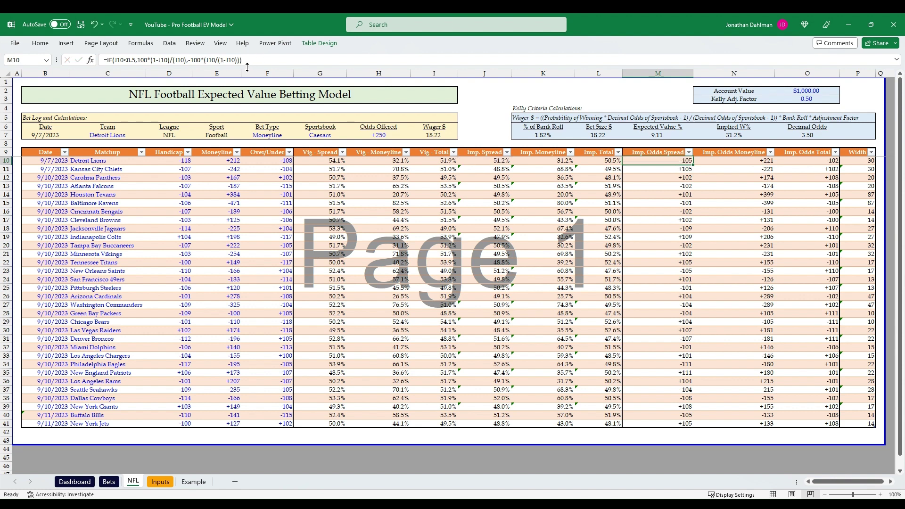
key(Down)
key(F2)
key(ctrl+Return)
key(Up)
key(Right)
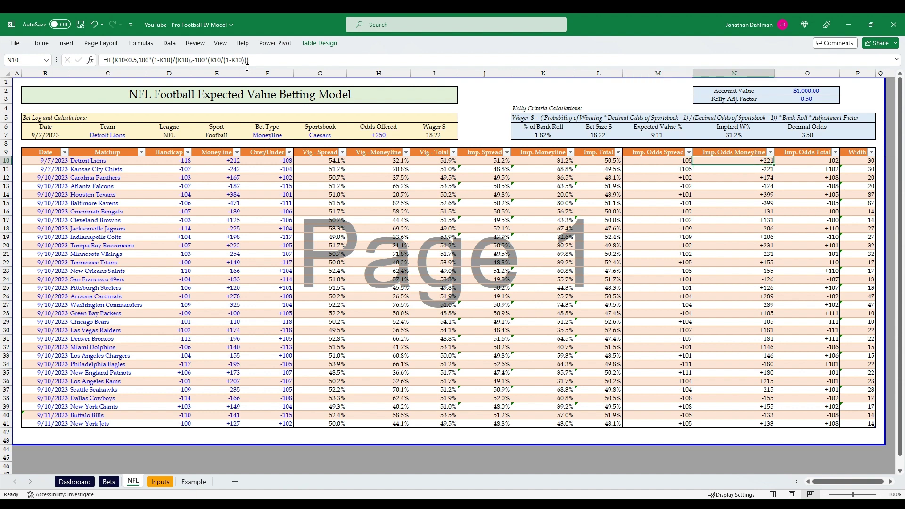
key(F2)
key(ctrl+Return)
key(Right)
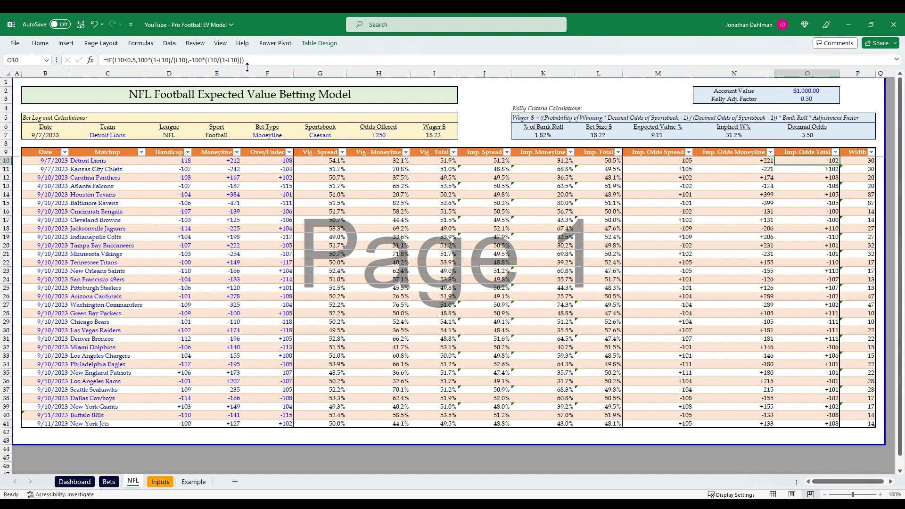
key(F2)
key(ctrl+Return)
key(Left)
key(Left)
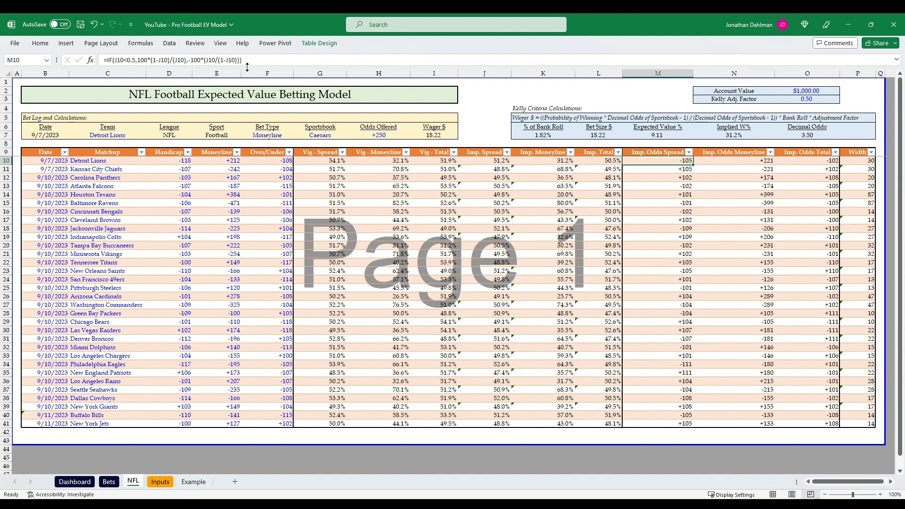
key(Right)
key(Right)
key(Left)
key(Left)
drag(825, 420, 663, 159)
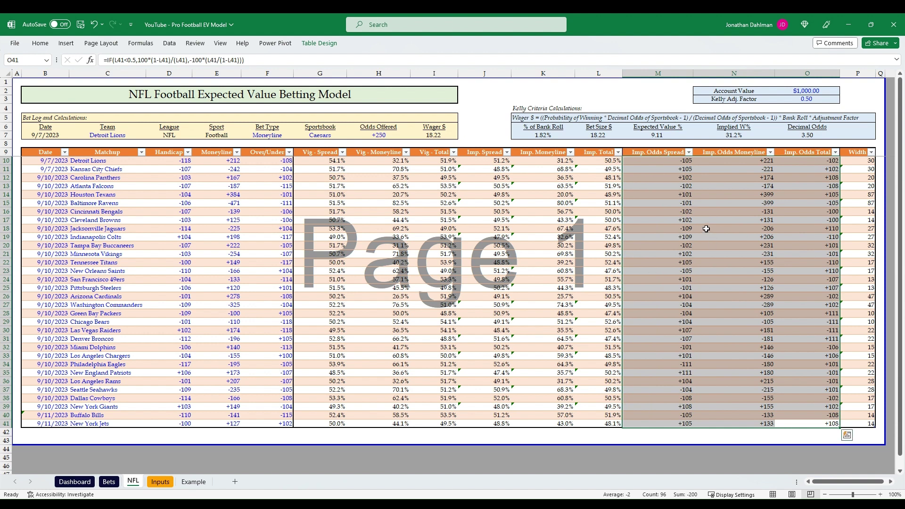
click(696, 193)
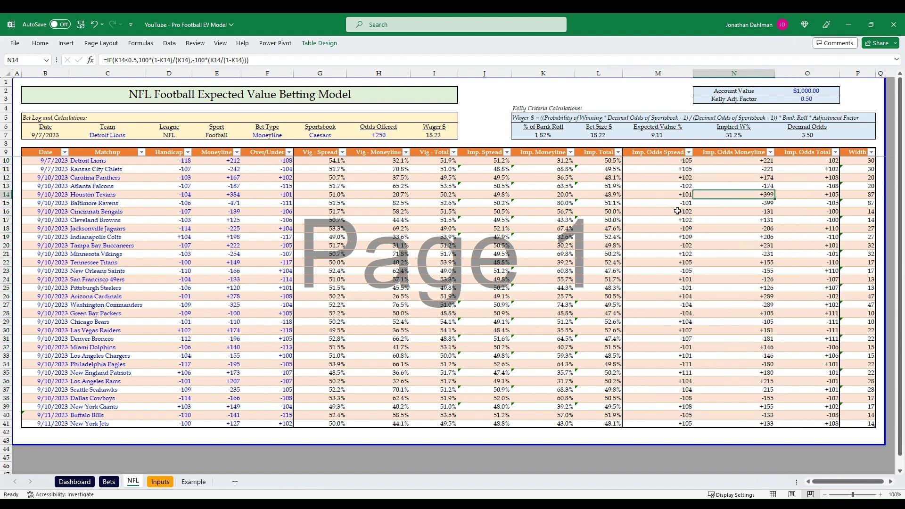
key(Right)
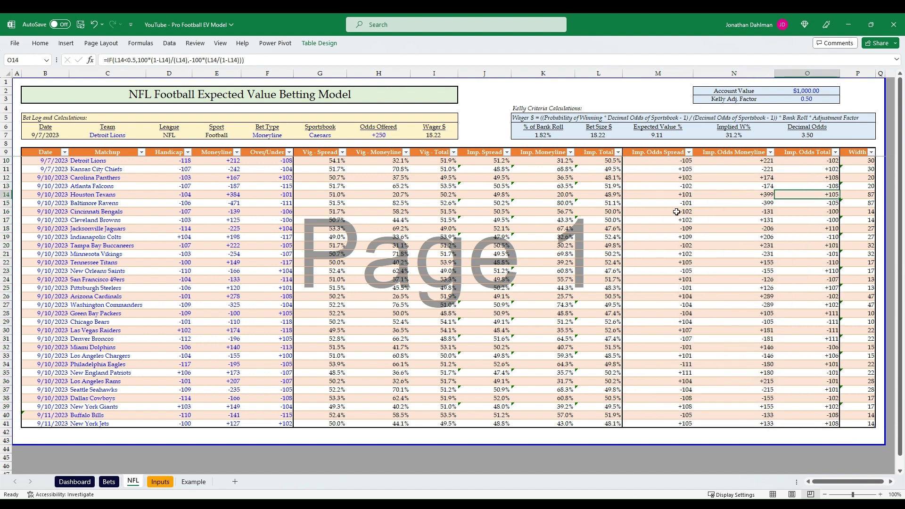
Review the ABS moneyline-gap Width formulas in P10 and P11.
click(865, 161)
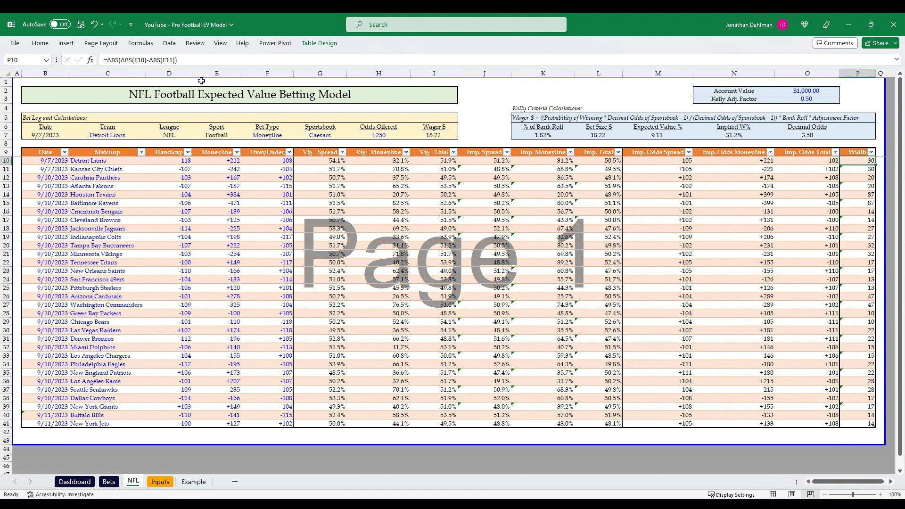
key(F2)
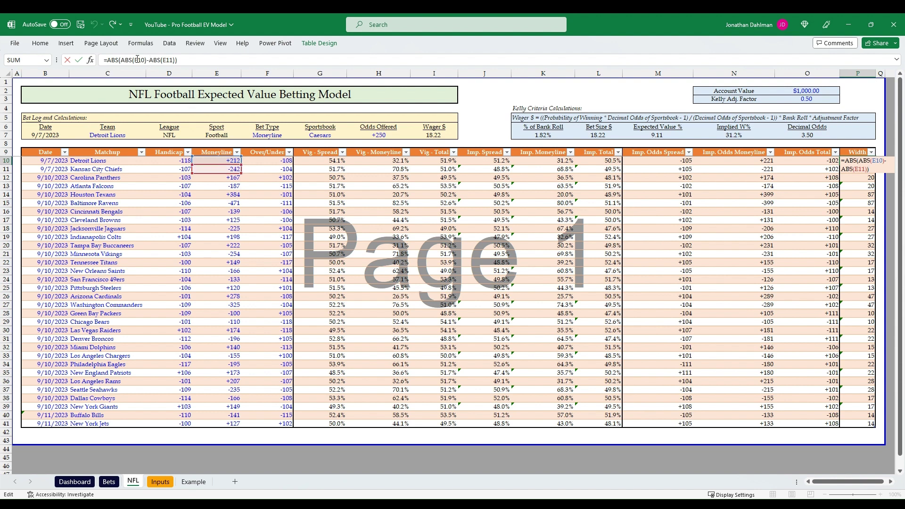
key(Return)
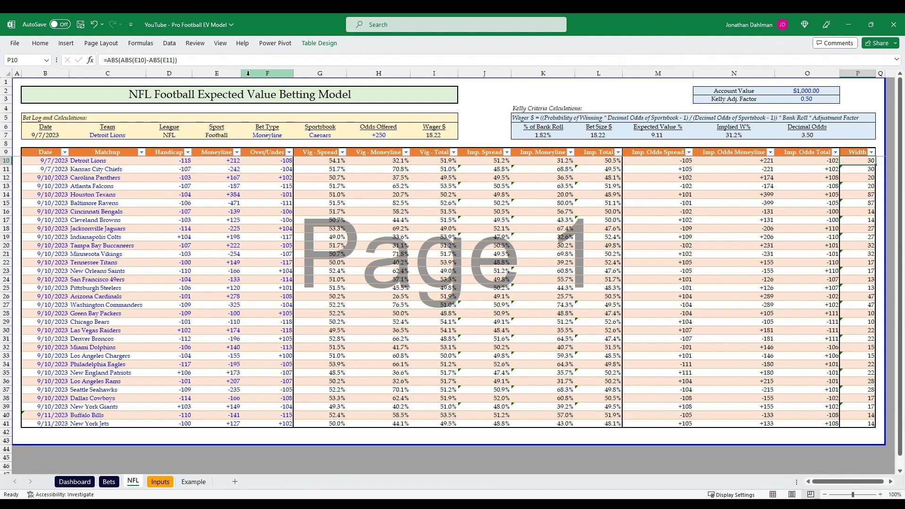
key(F2)
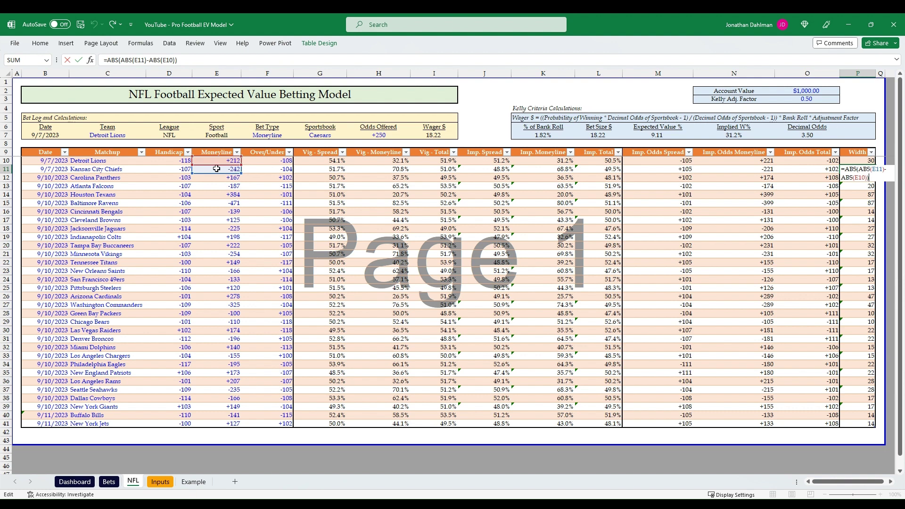
key(shift+Return)
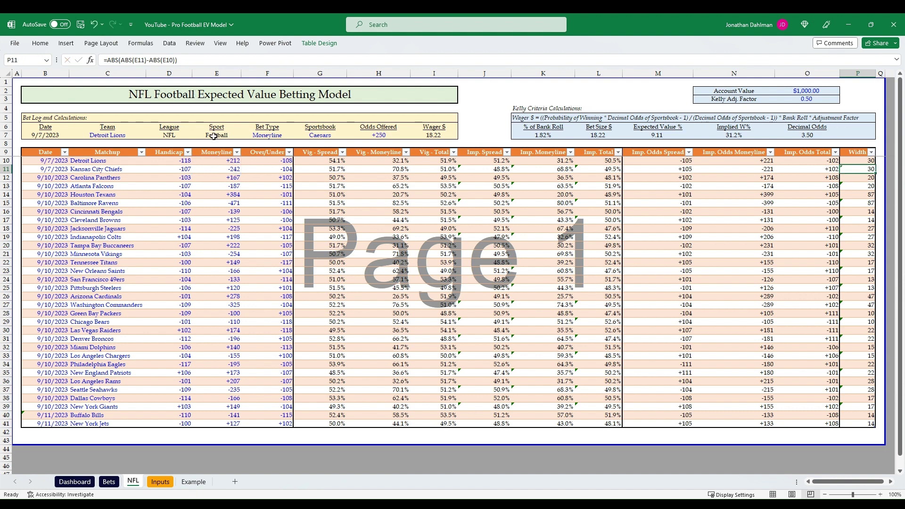
Copy the P10:P11 Width formulas into P14:P15, giving 87 for Texans–Ravens.
key(shift+Down)
key(ctrl+c)
key(Down)
key(Down)
key(ctrl+v)
key(Return)
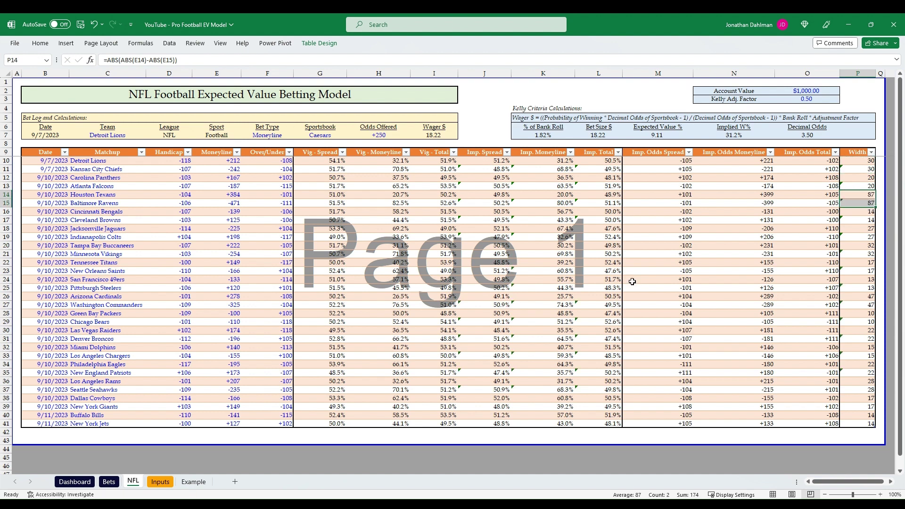
Inspect the M24 spread odds and N16 moneyline odds formulas and the rows 12–23 matchups.
click(632, 282)
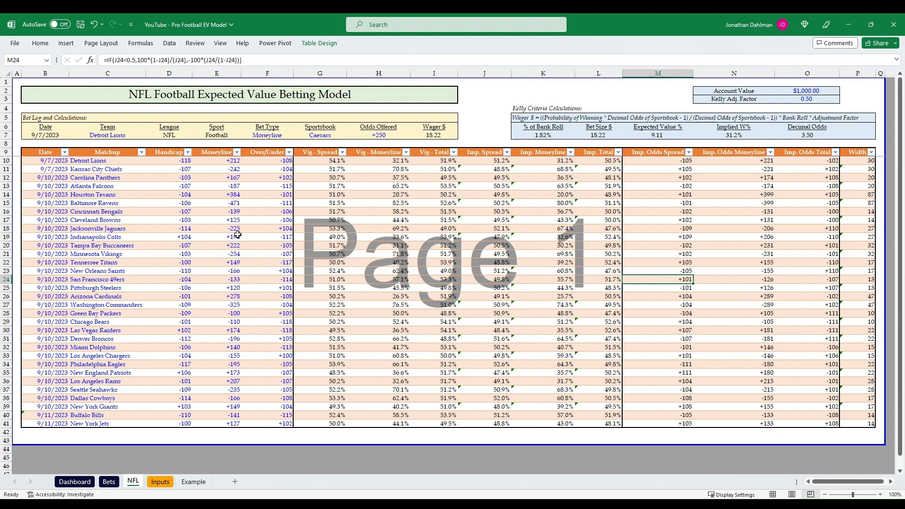
drag(103, 177, 205, 272)
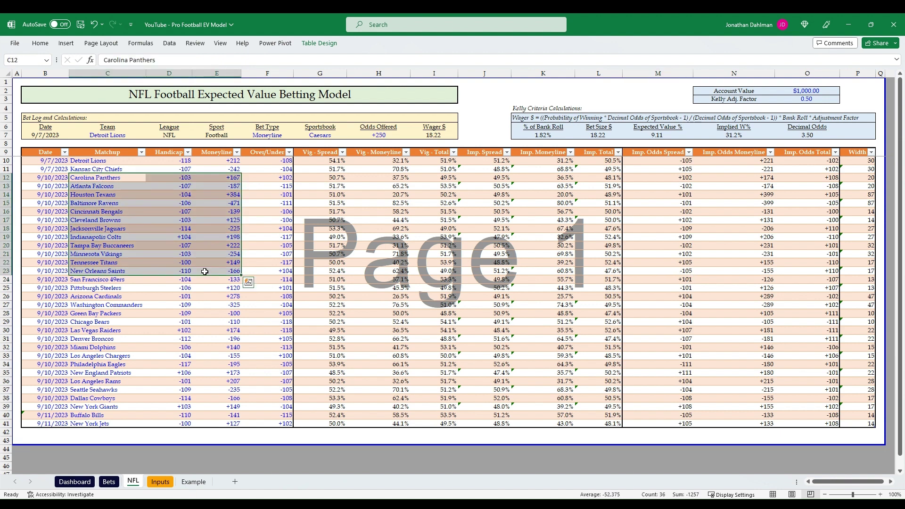
click(414, 224)
click(726, 213)
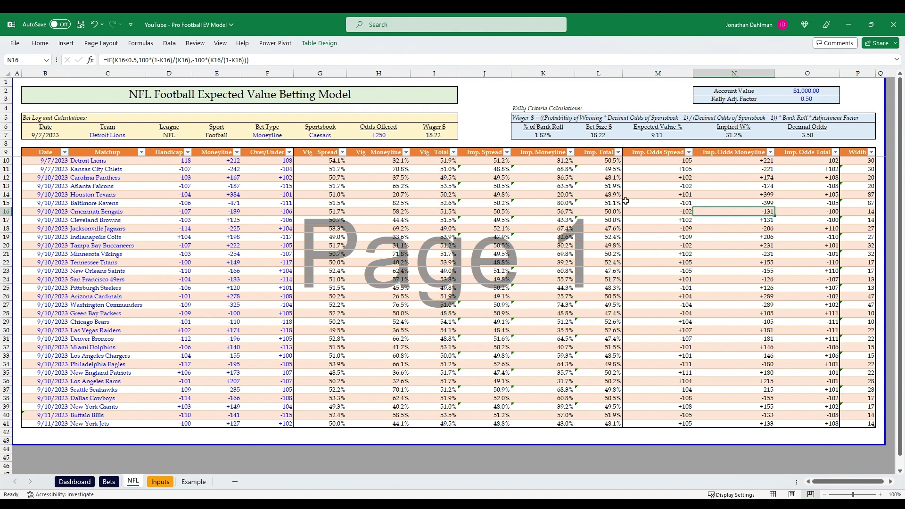
Select the implied odds block M10:O41, check N10, then switch to Sportsbook Review.
drag(668, 162, 813, 424)
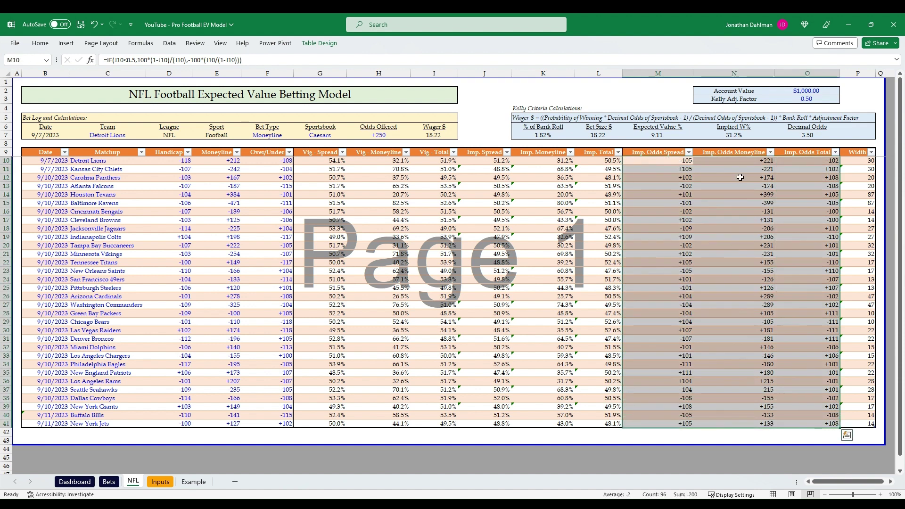
click(743, 162)
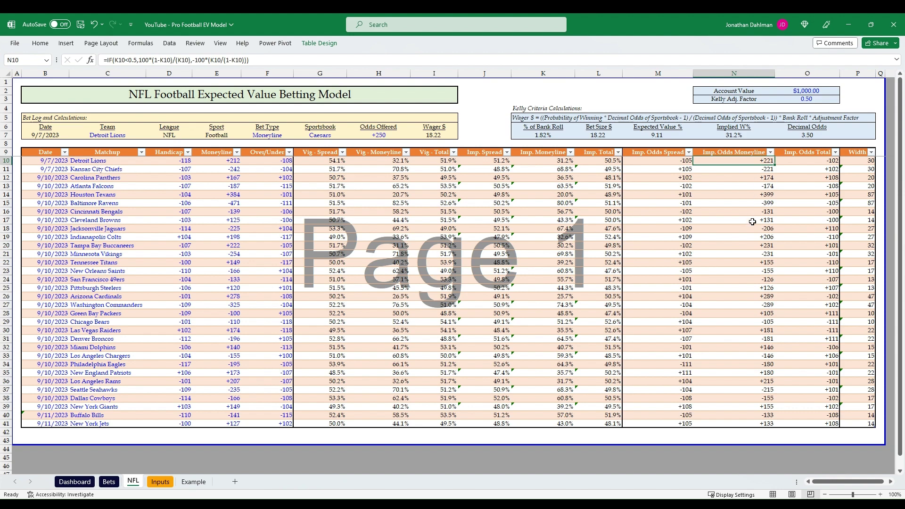
key(alt+Tab)
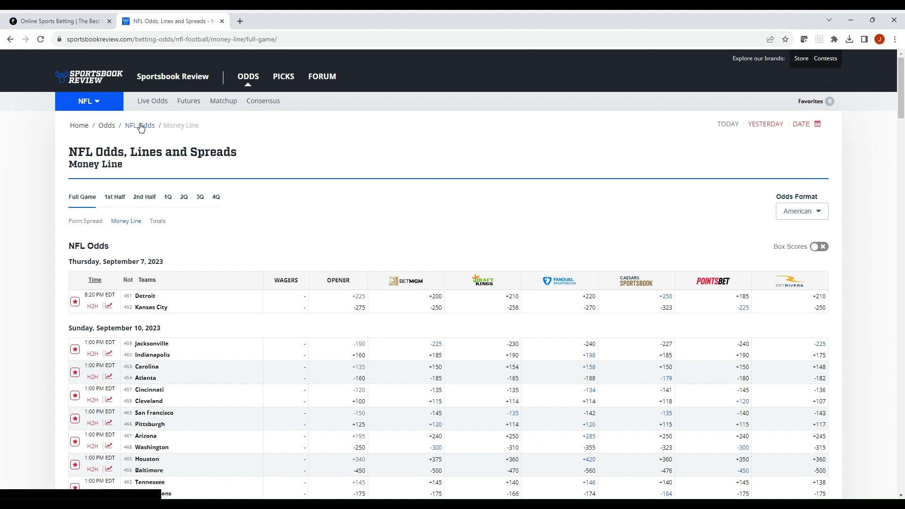
Compare Sportsbook Review's NFL point spread, money line and totals boards, ending on money line.
click(87, 221)
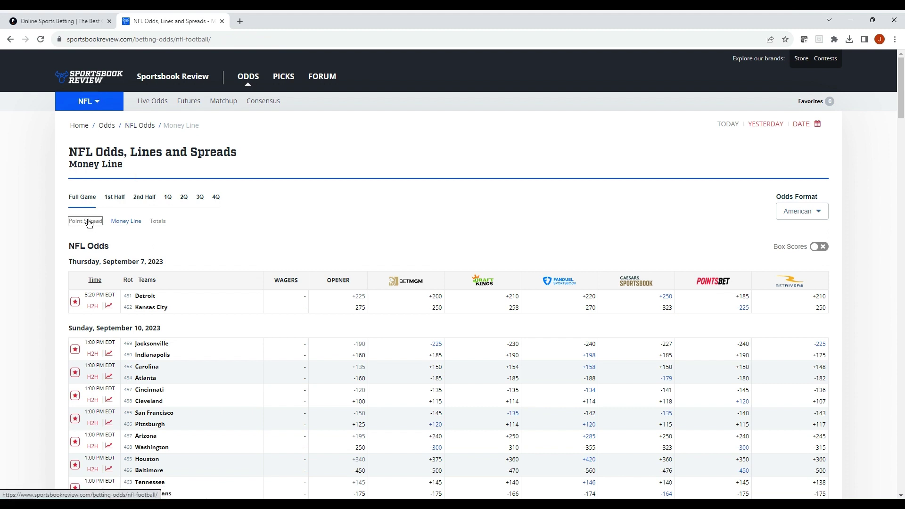
click(125, 221)
click(158, 222)
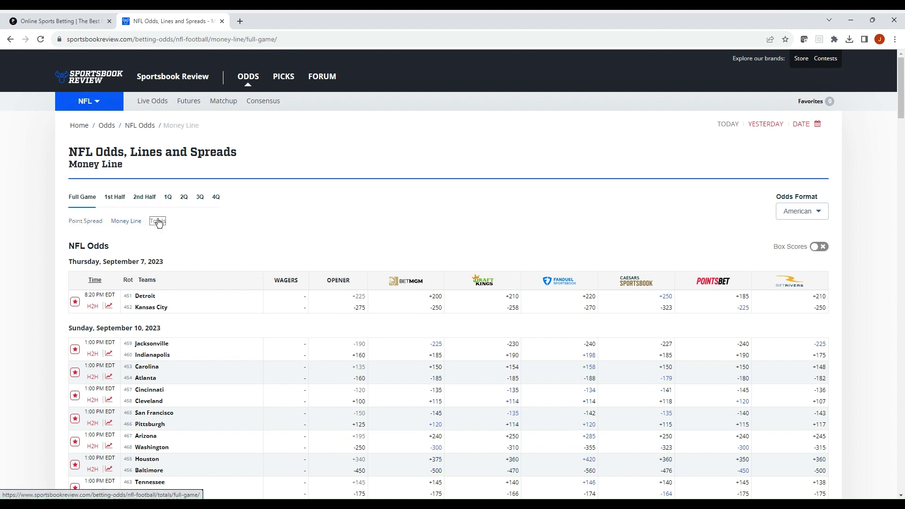
click(126, 221)
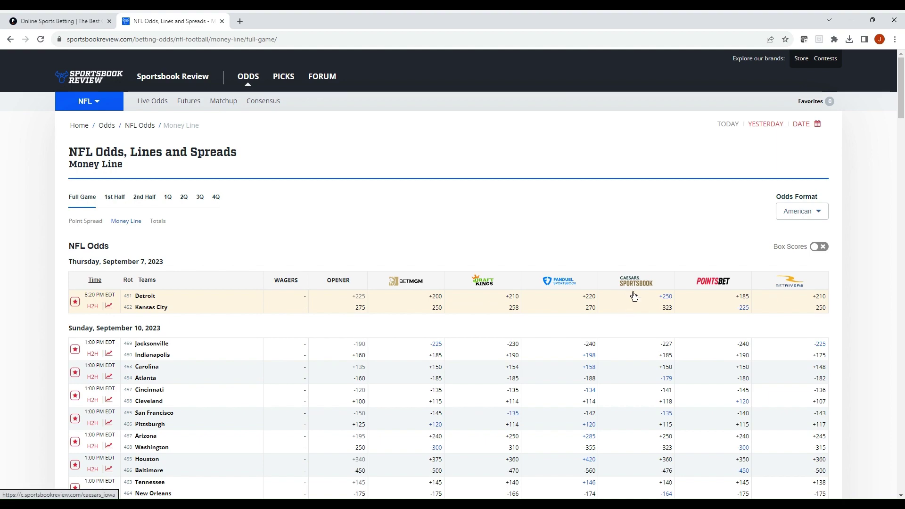
key(alt+Tab)
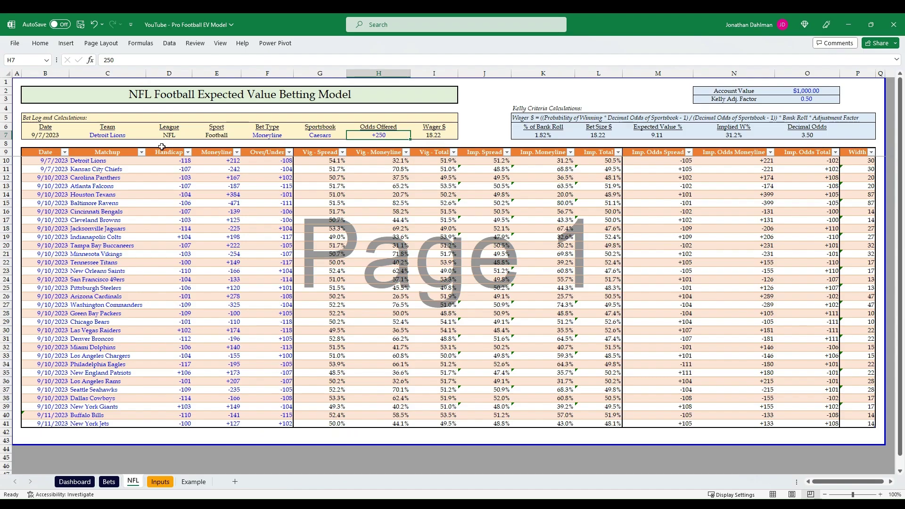
click(264, 139)
click(320, 135)
click(379, 135)
click(434, 135)
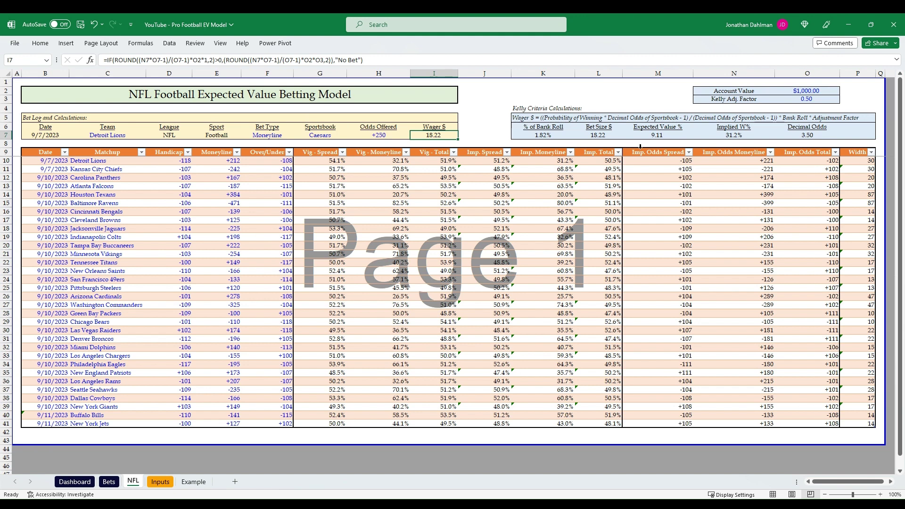
click(734, 162)
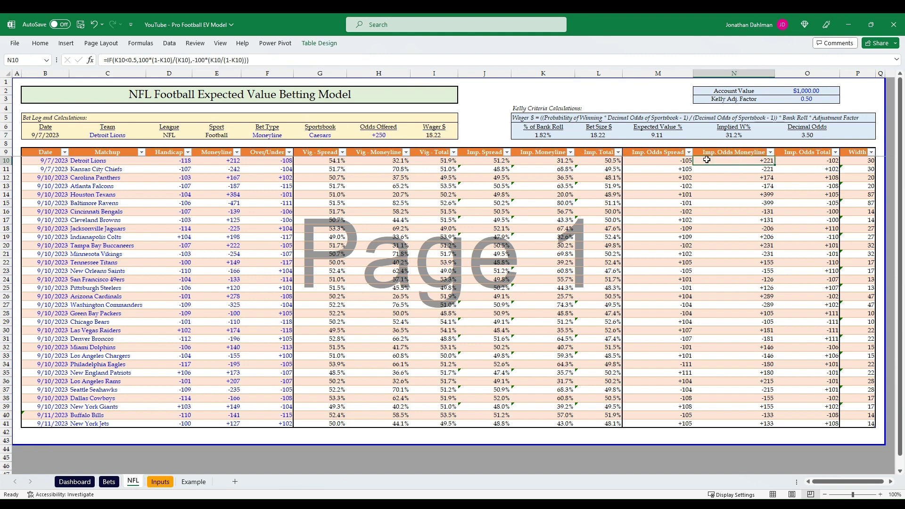
click(372, 135)
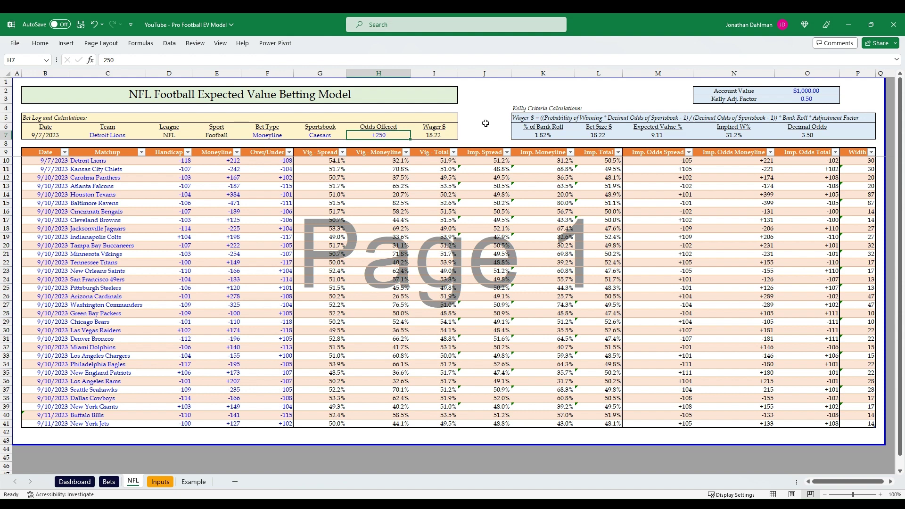
key(Right)
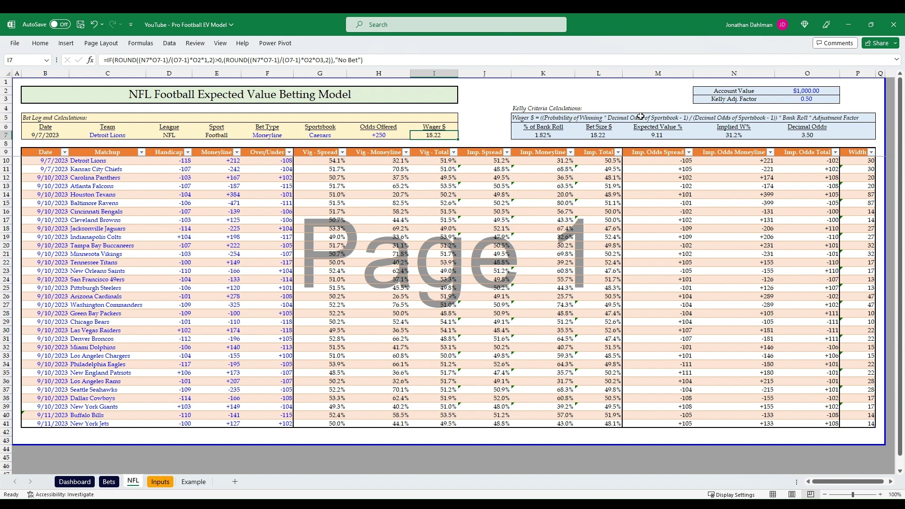
click(518, 107)
click(518, 118)
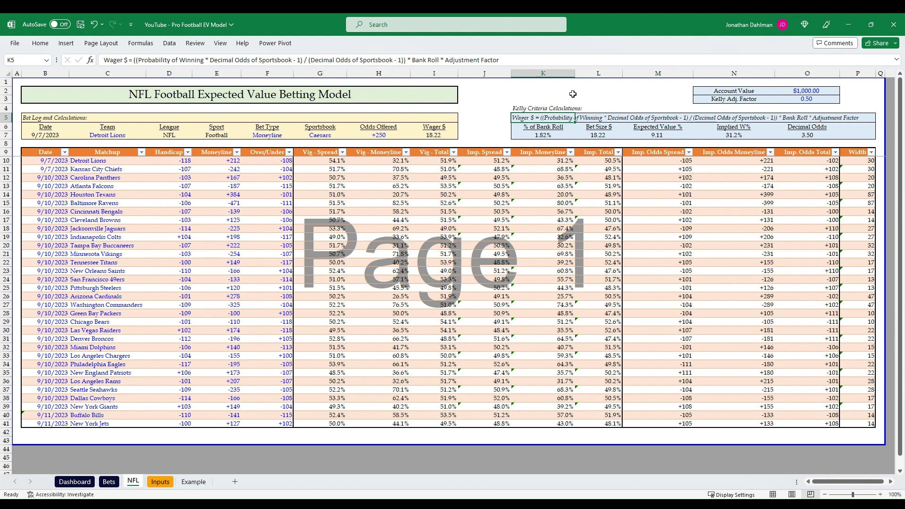
Change the Kelly Adj. Factor in O3 from 0.50 to 0.25.
click(813, 93)
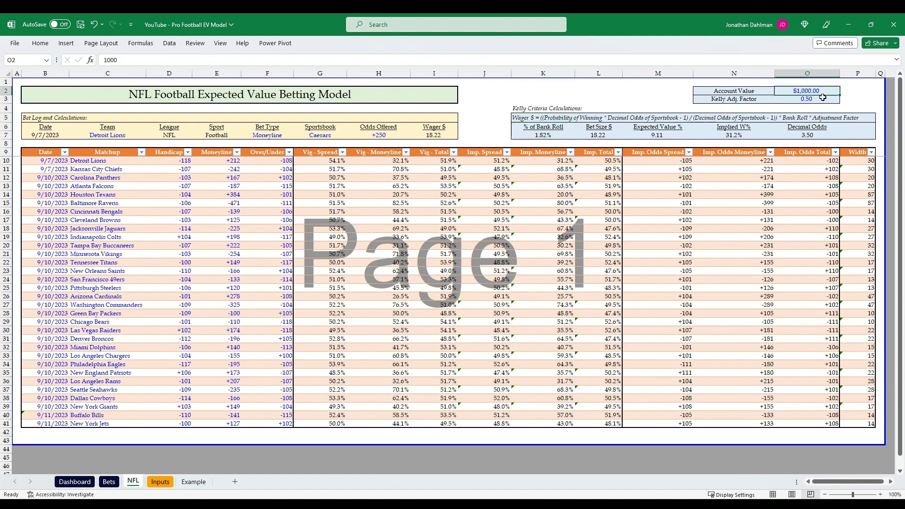
click(822, 98)
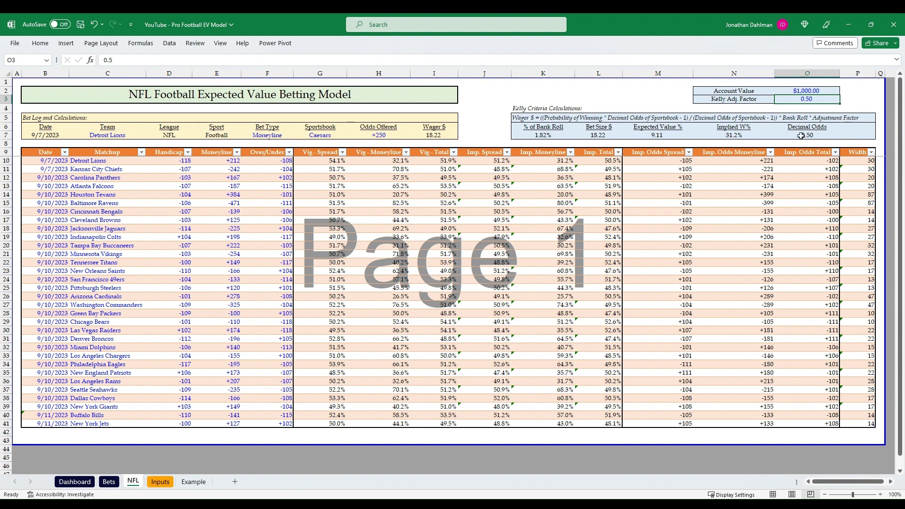
text(0.25)
key(Return)
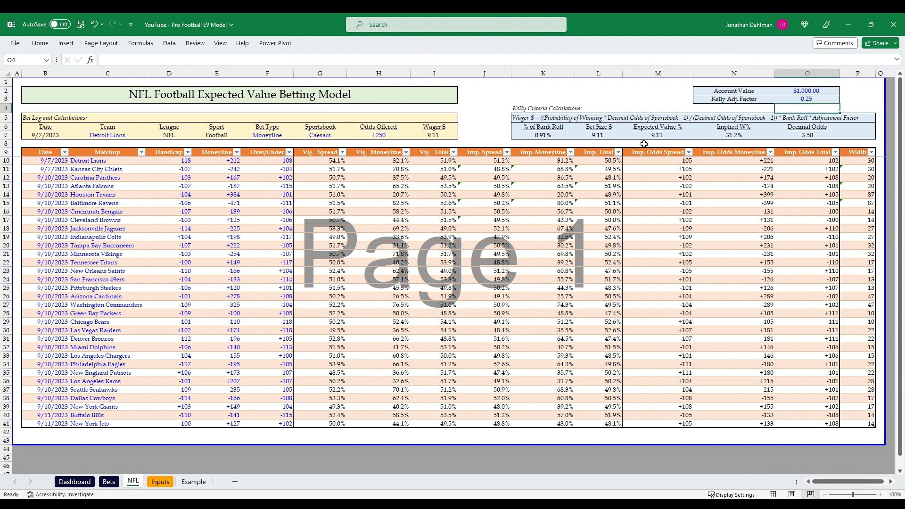
click(807, 97)
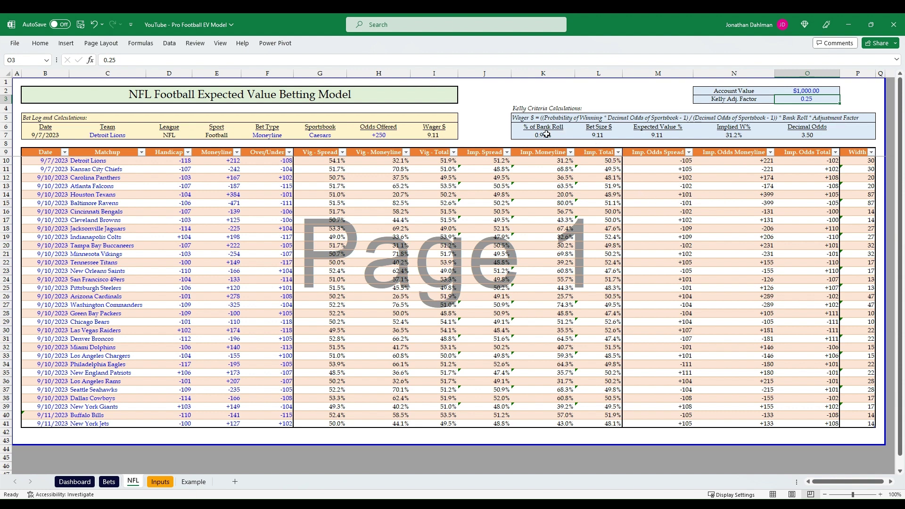
click(795, 135)
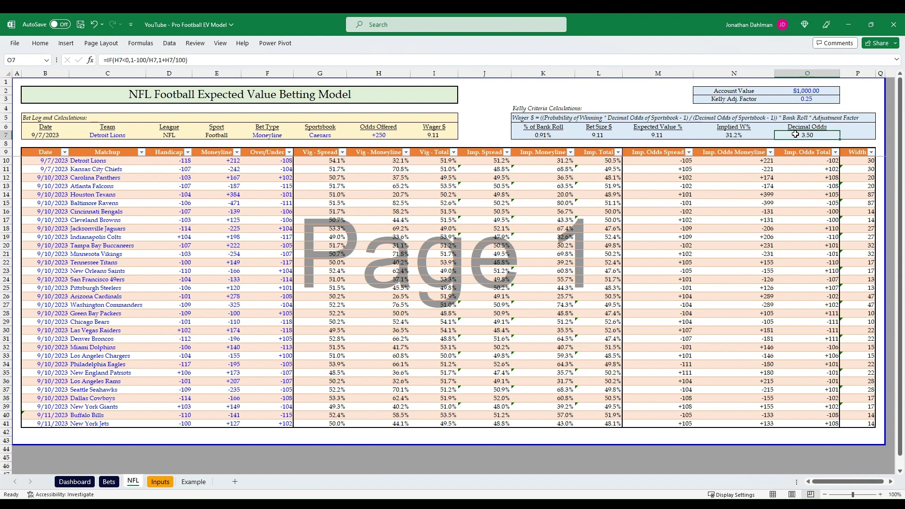
key(F2)
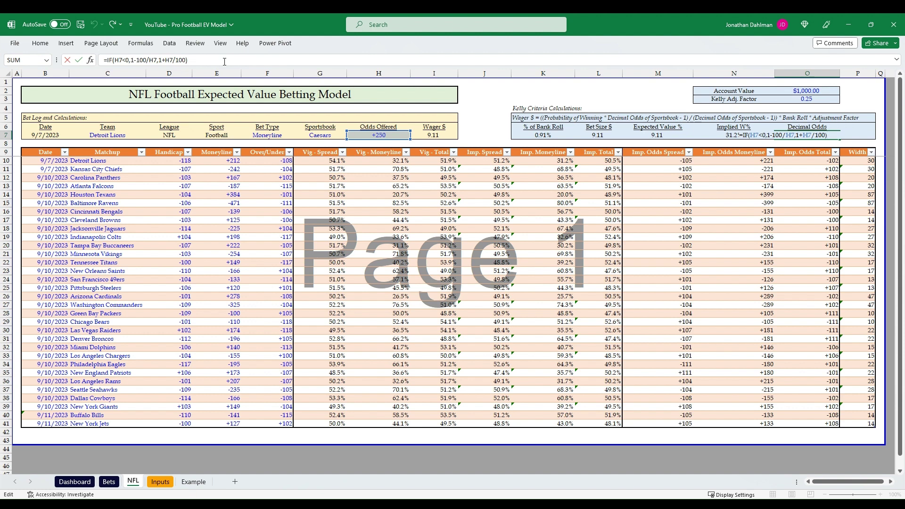
key(ctrl+Return)
key(Left)
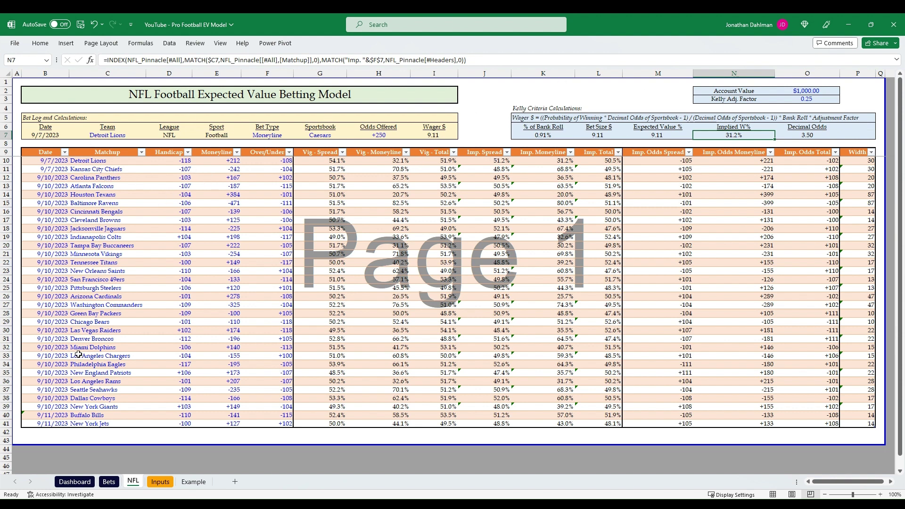
key(F2)
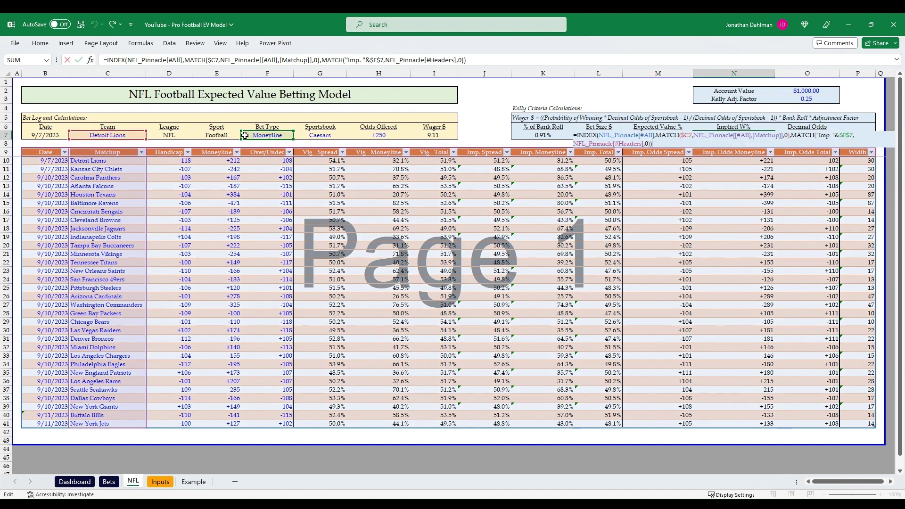
key(Escape)
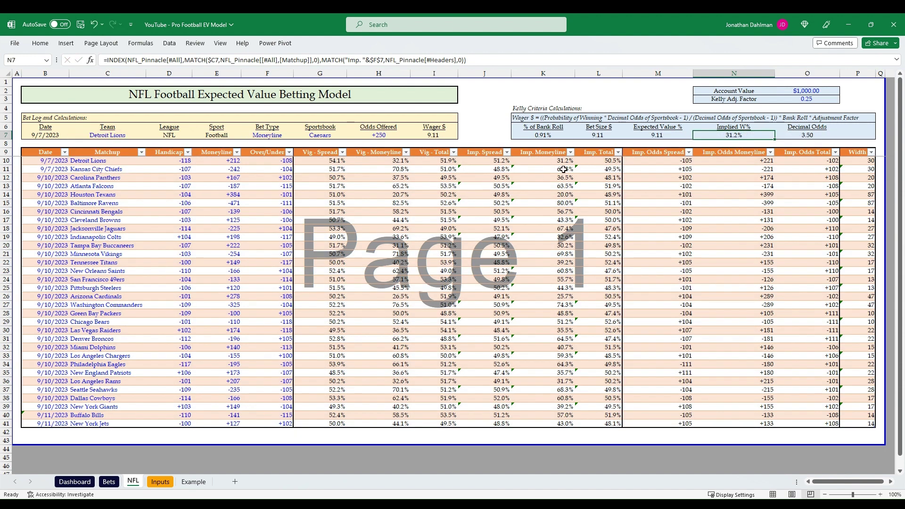
click(536, 161)
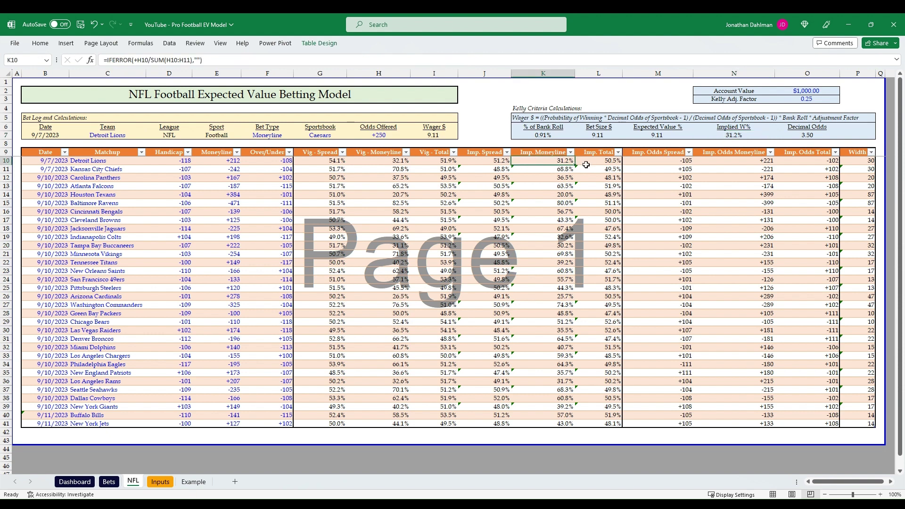
click(728, 136)
click(550, 161)
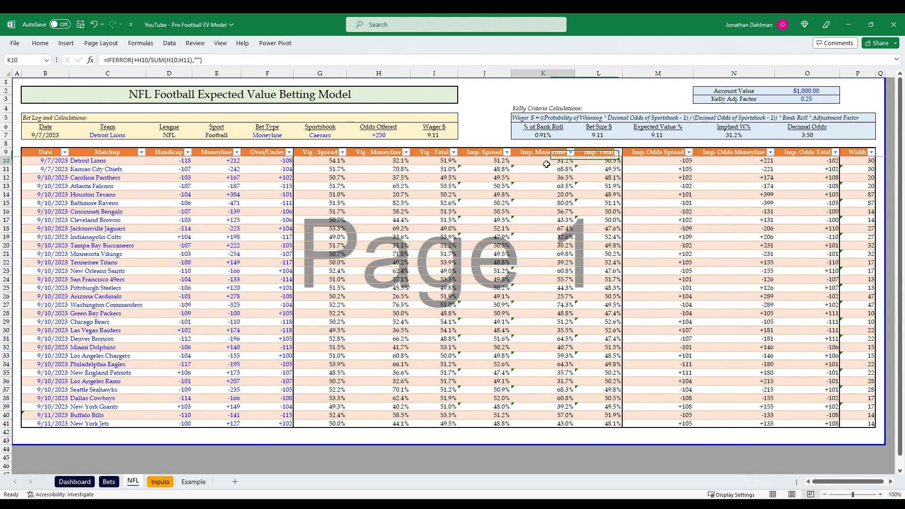
click(725, 134)
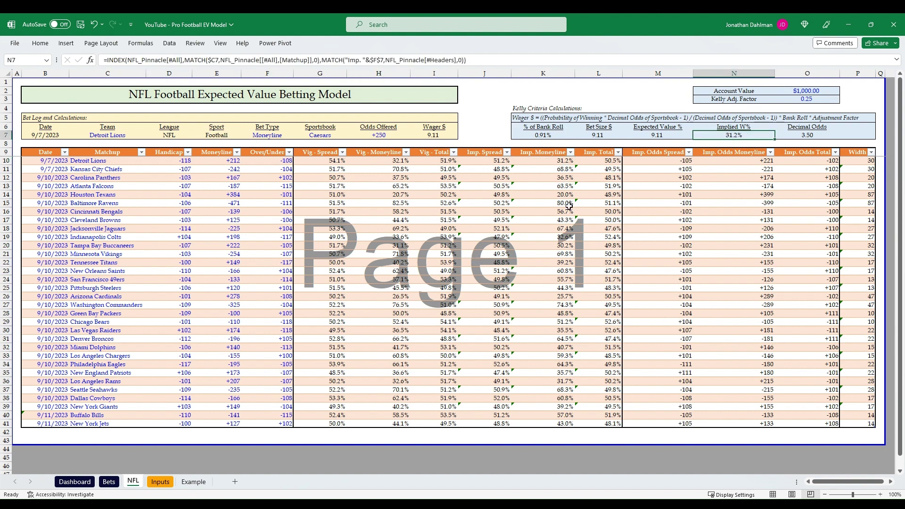
click(645, 135)
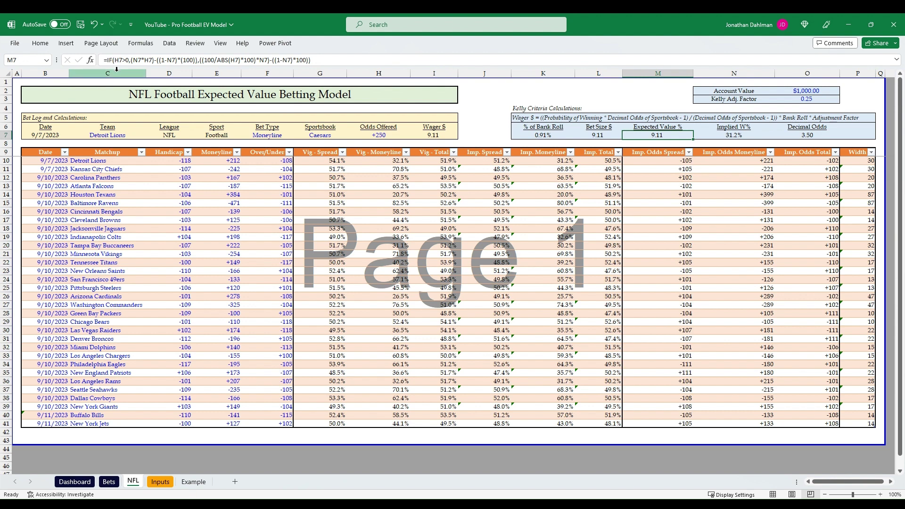
key(F2)
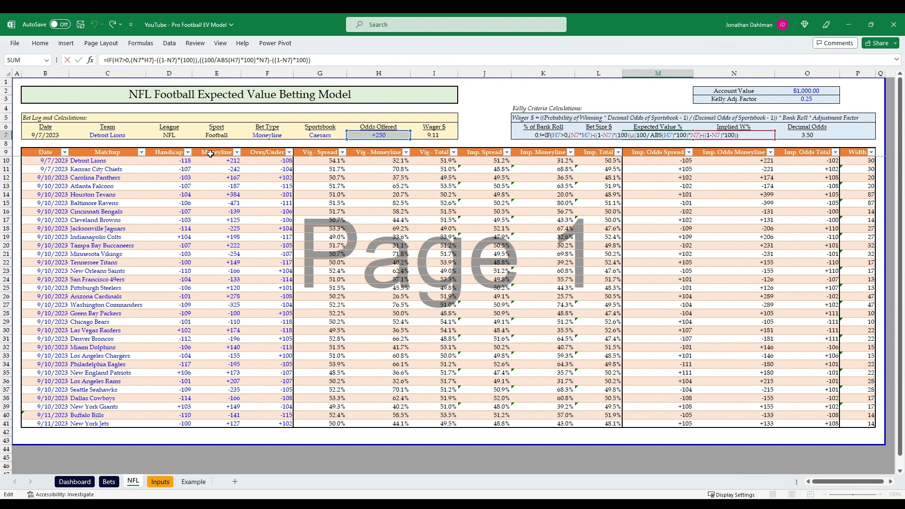
key(Escape)
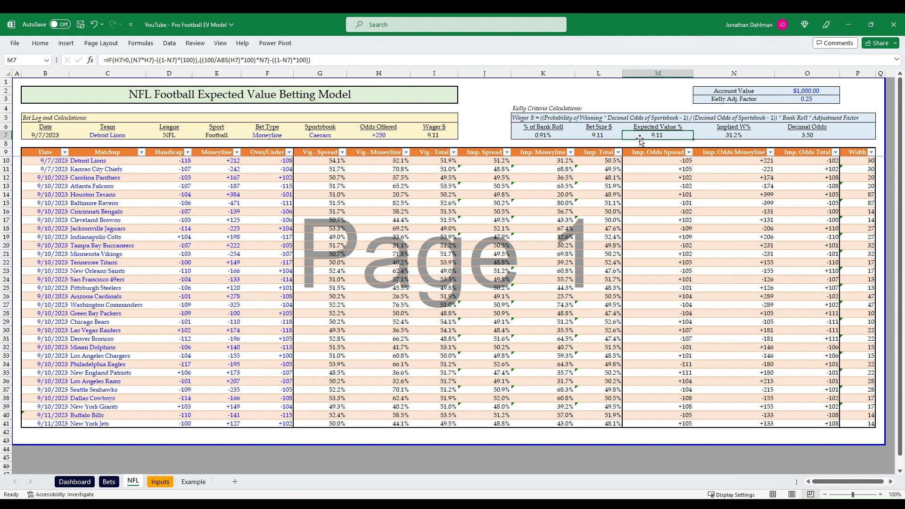
click(587, 135)
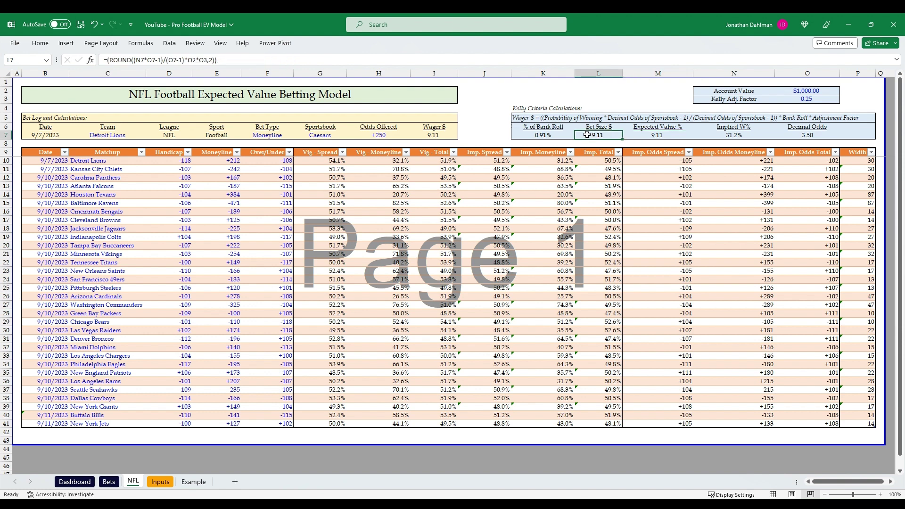
double_click(585, 134)
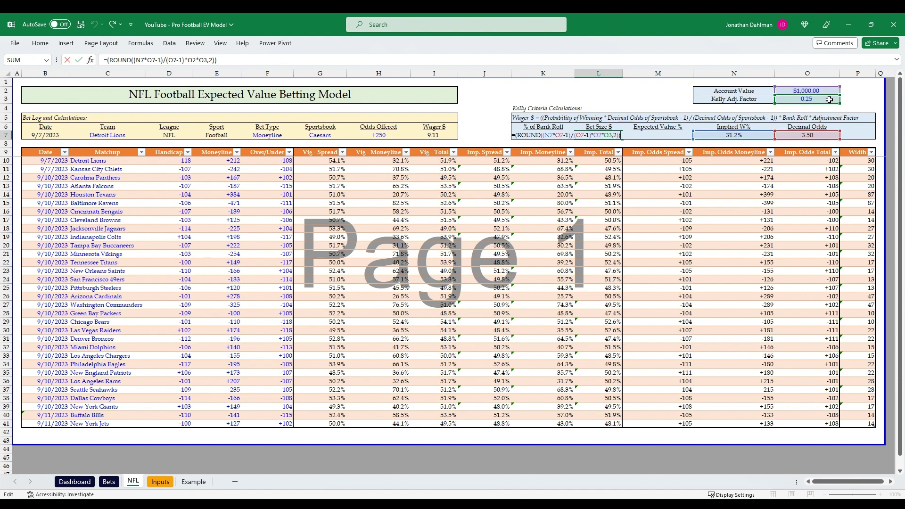
key(Return)
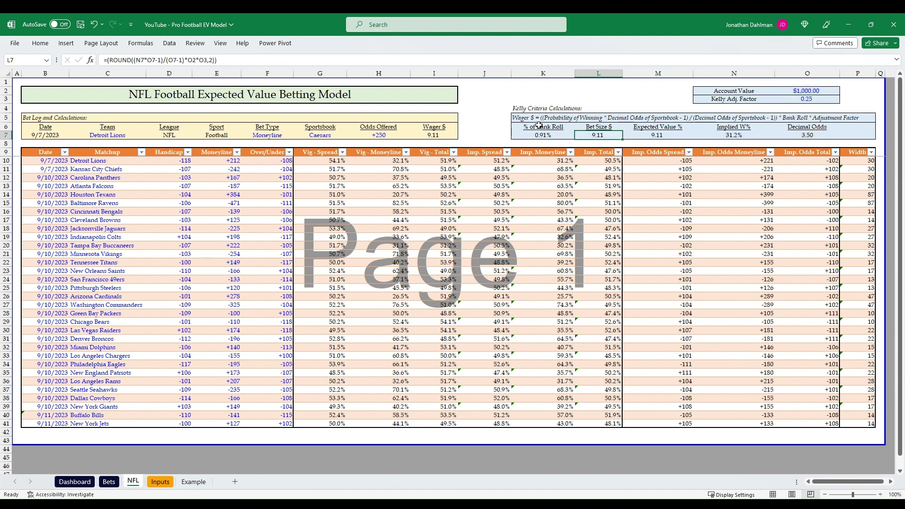
click(527, 120)
click(605, 135)
click(527, 119)
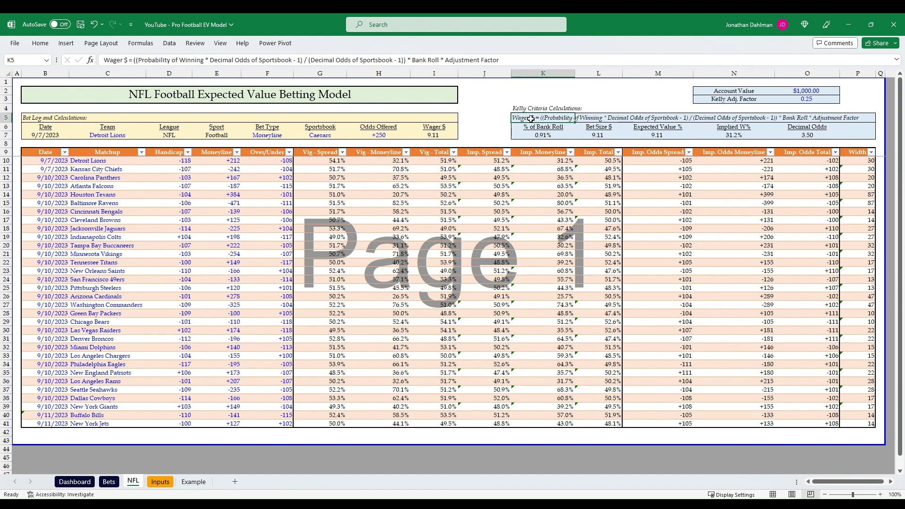
click(607, 135)
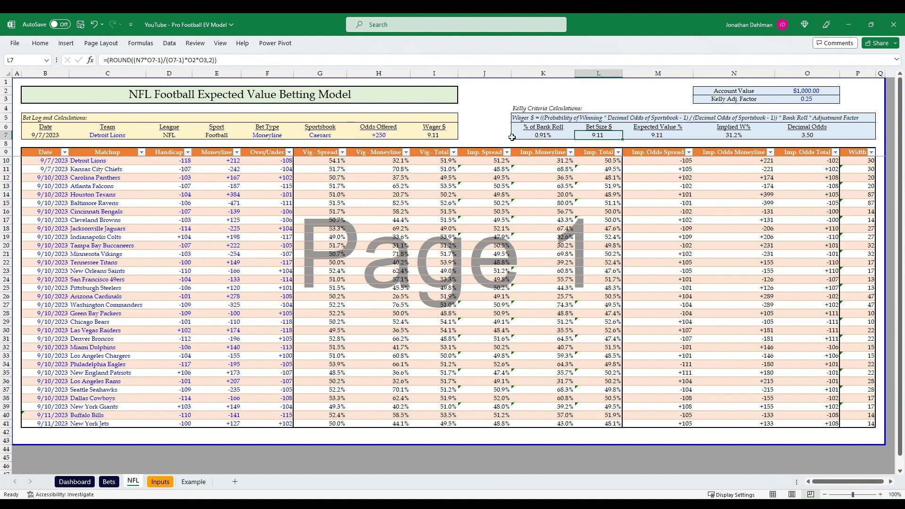
double_click(530, 137)
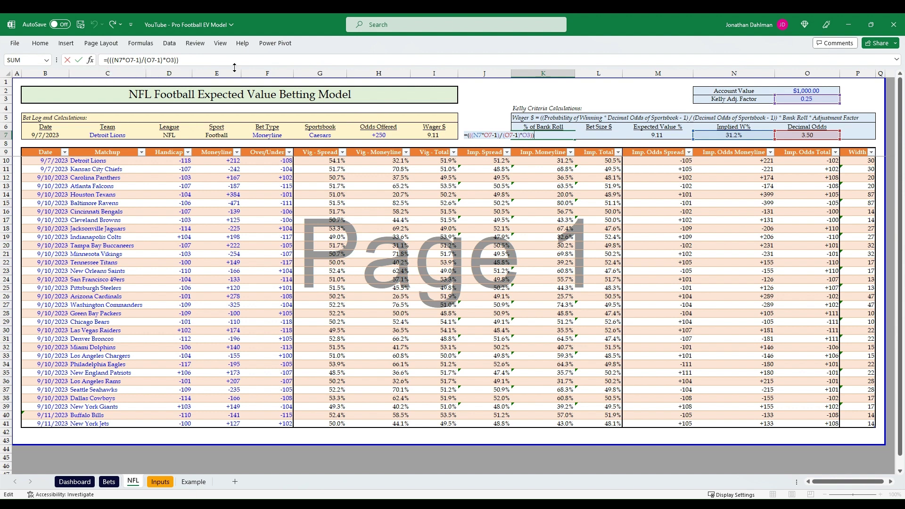
key(ctrl+Return)
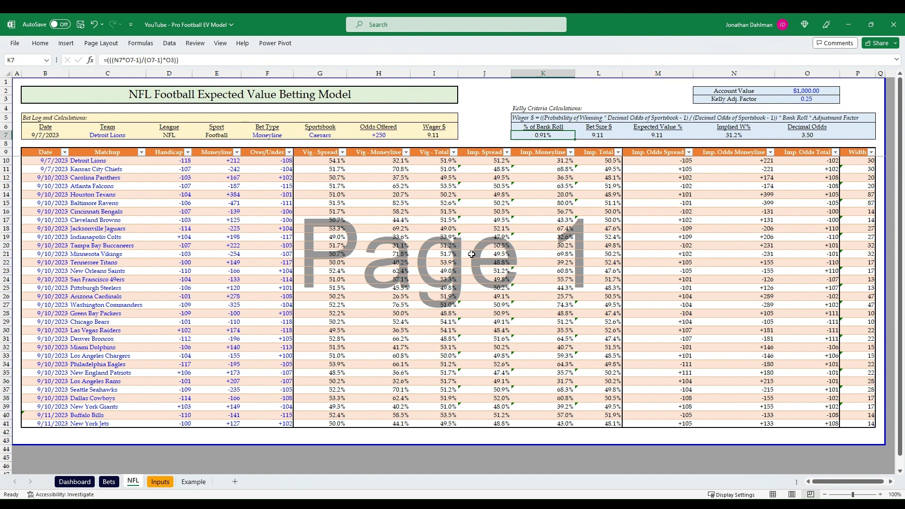
click(447, 136)
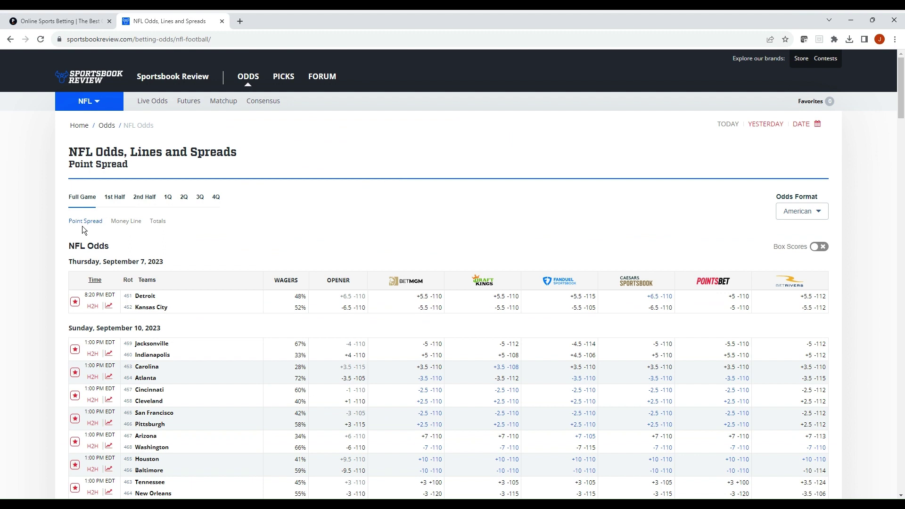
Bring up Sportsbook Review's full-game point spread board for the September 2023 NFL games.
click(82, 223)
Check Pinnacle's alternate Lions–Chiefs lines (Lions +6.5 at -129), then return to the Excel betting model.
click(62, 21)
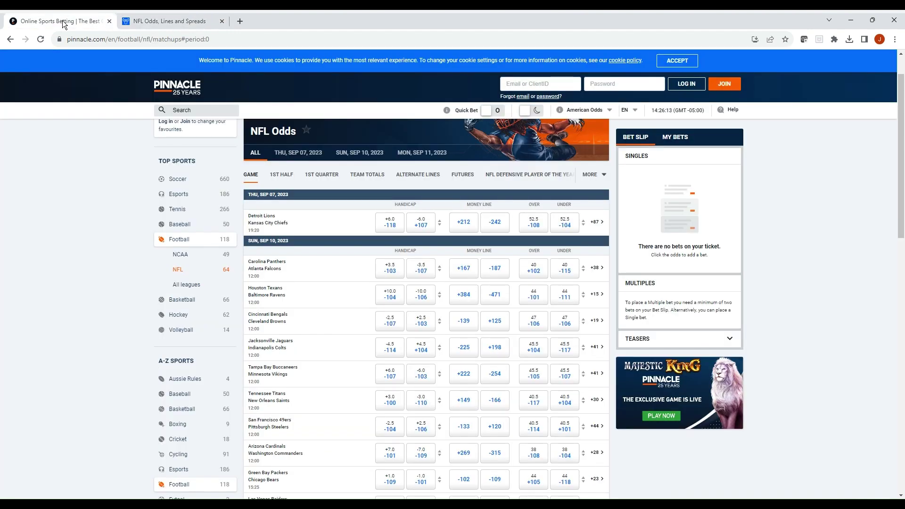
click(440, 225)
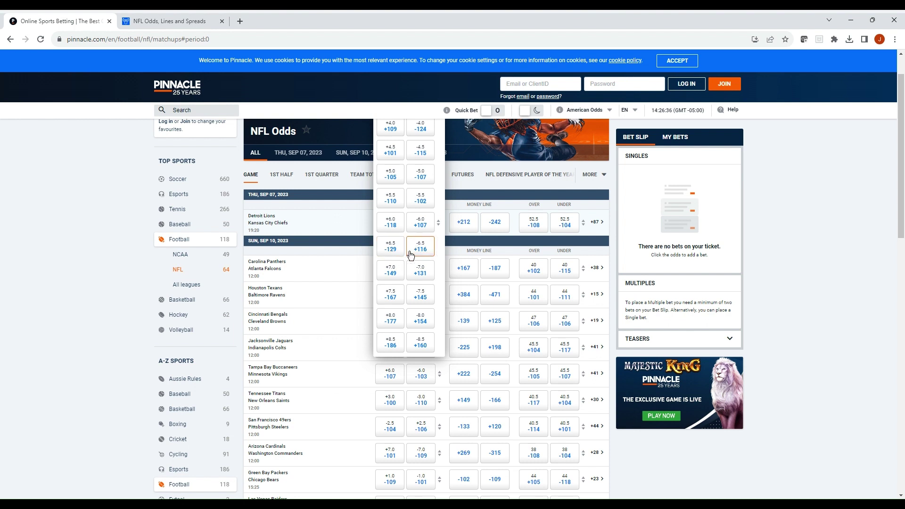
key(alt+Tab)
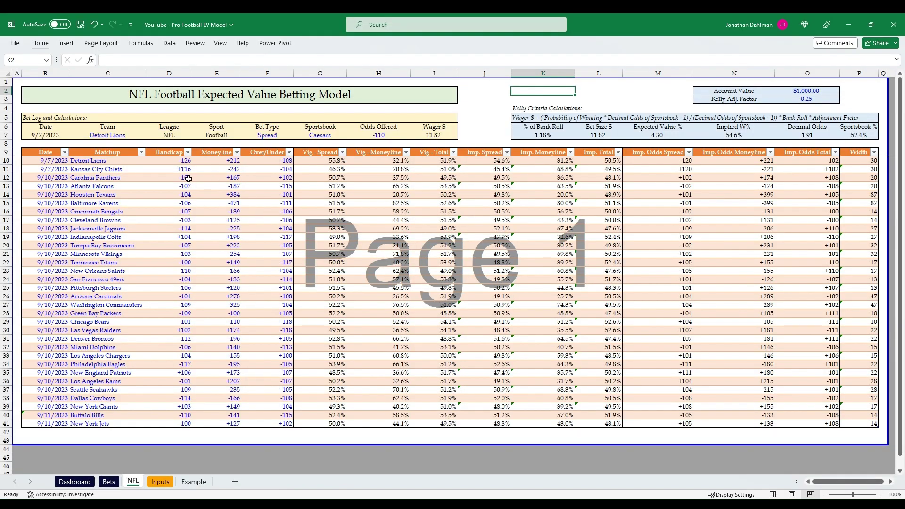
click(157, 163)
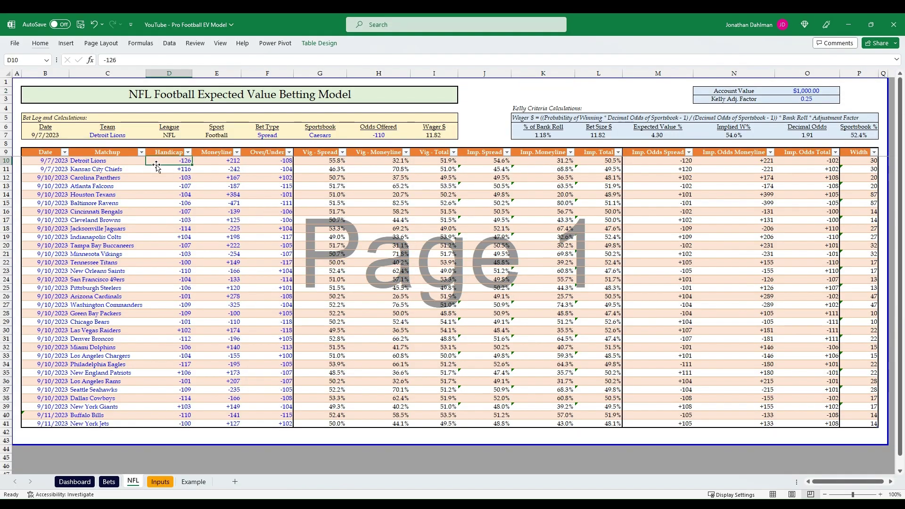
click(162, 169)
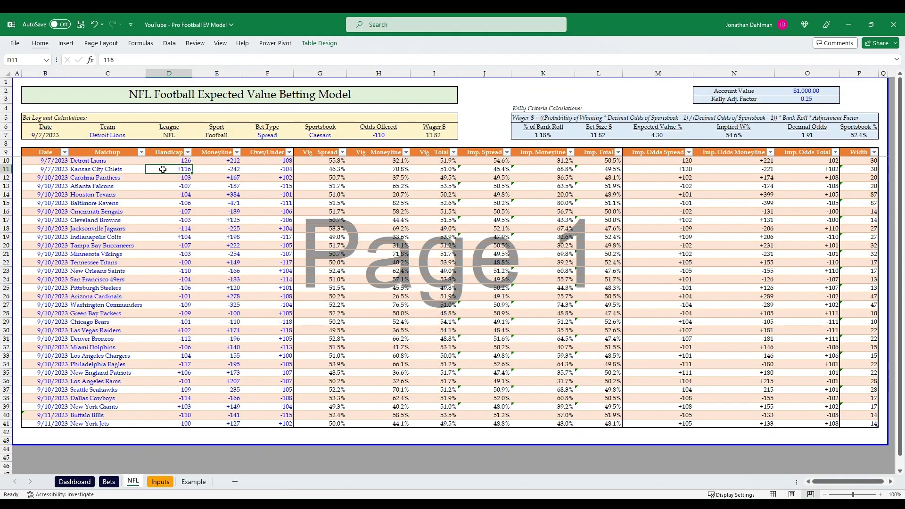
click(338, 136)
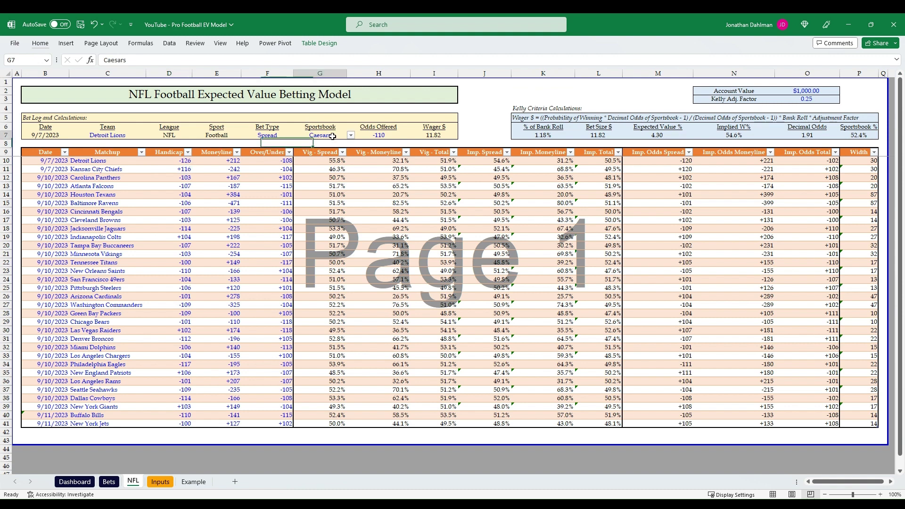
key(Right)
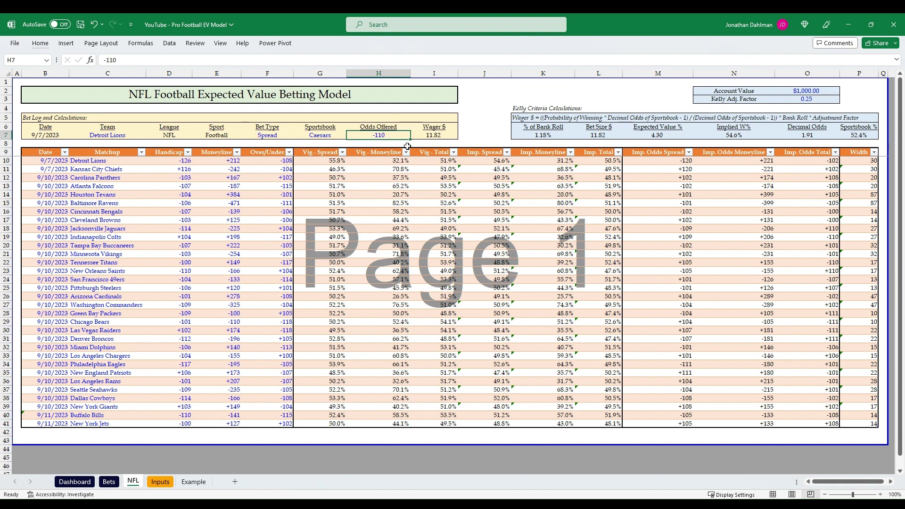
key(Right)
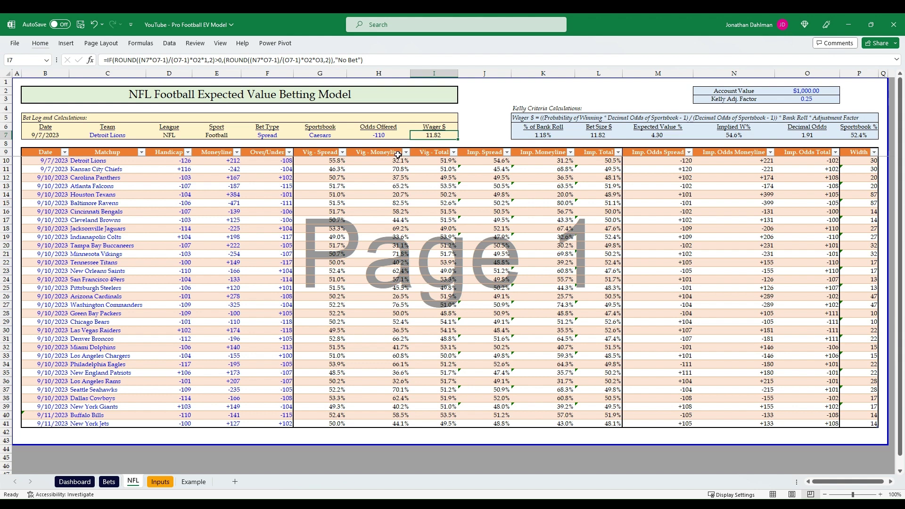
click(650, 166)
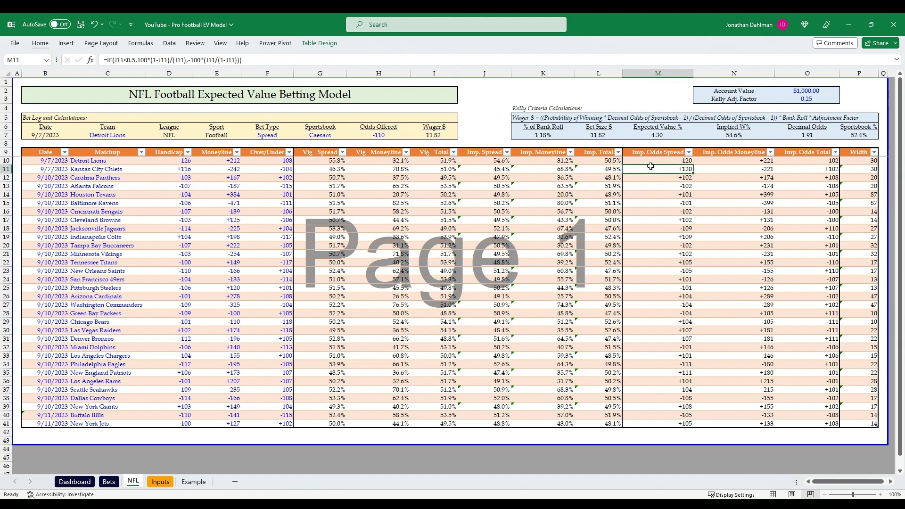
key(shift+Up)
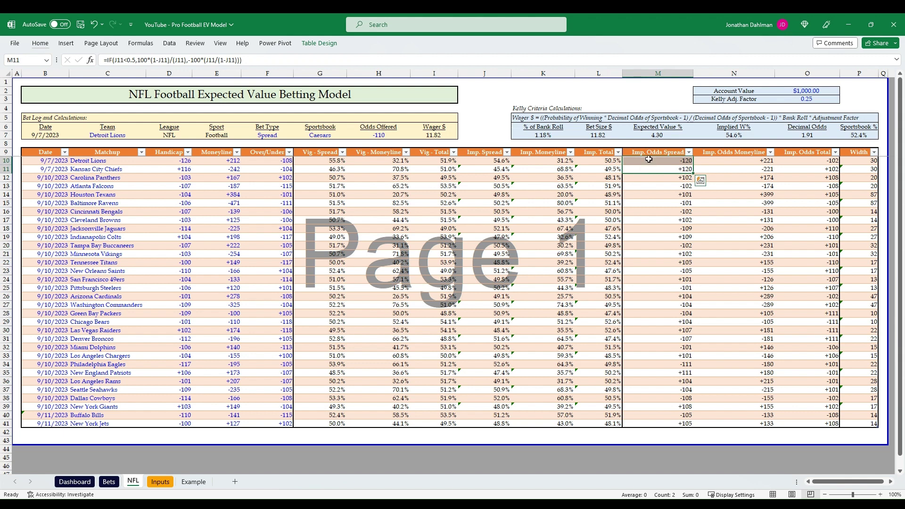
click(648, 162)
click(398, 133)
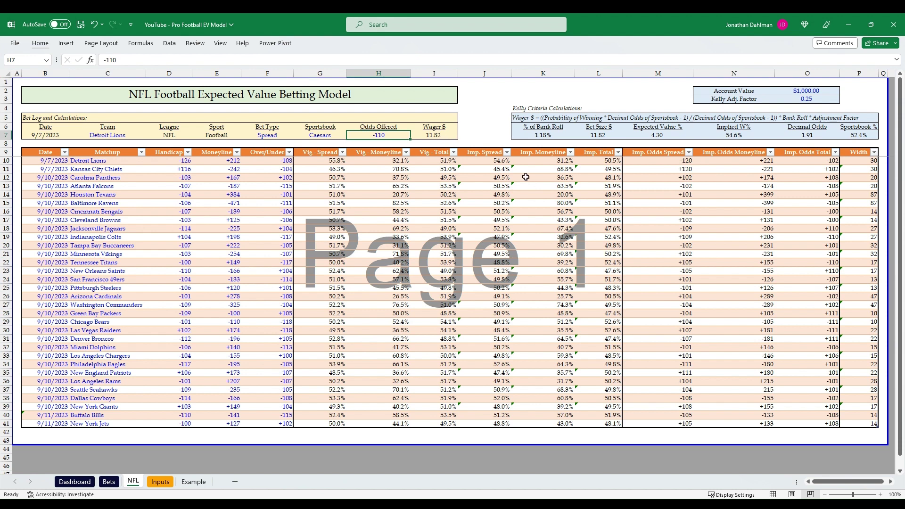
click(857, 136)
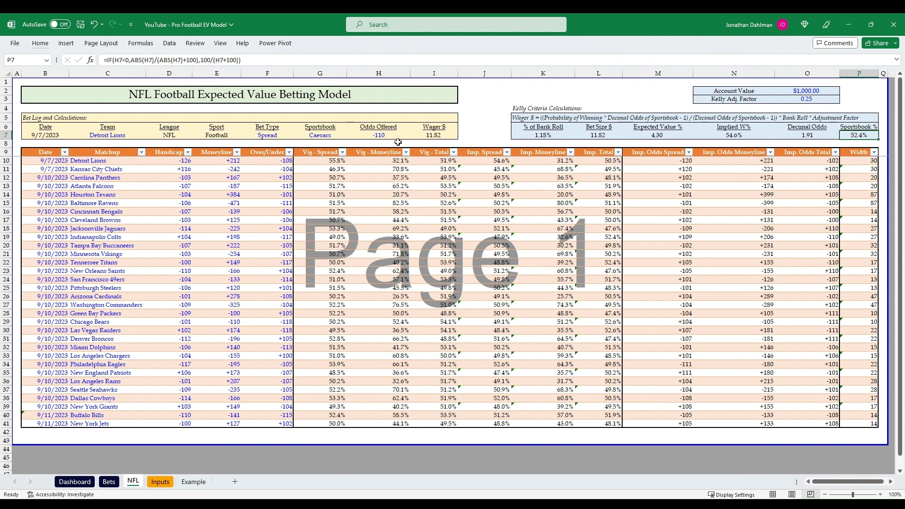
key(F2)
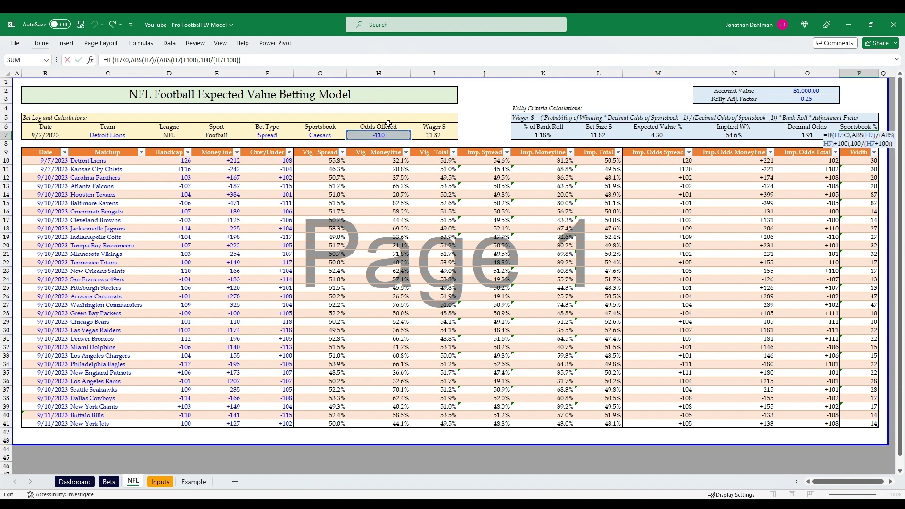
key(Escape)
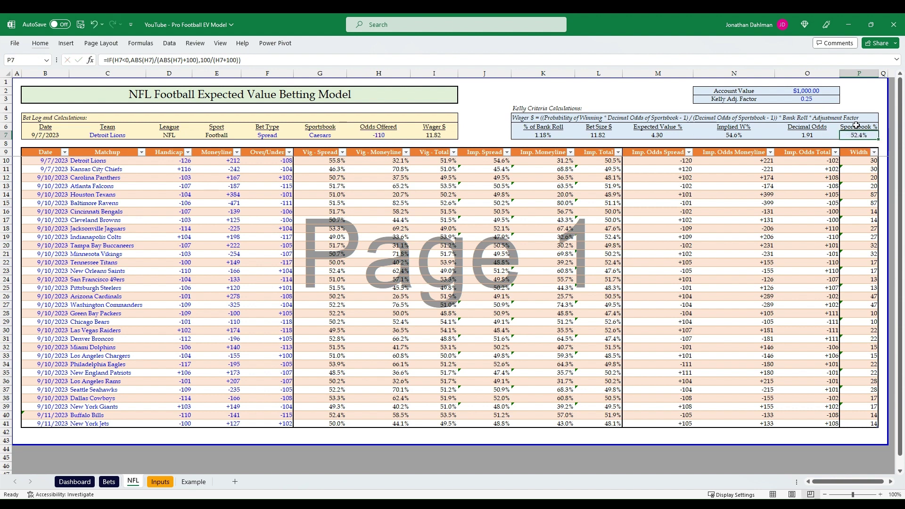
key(F2)
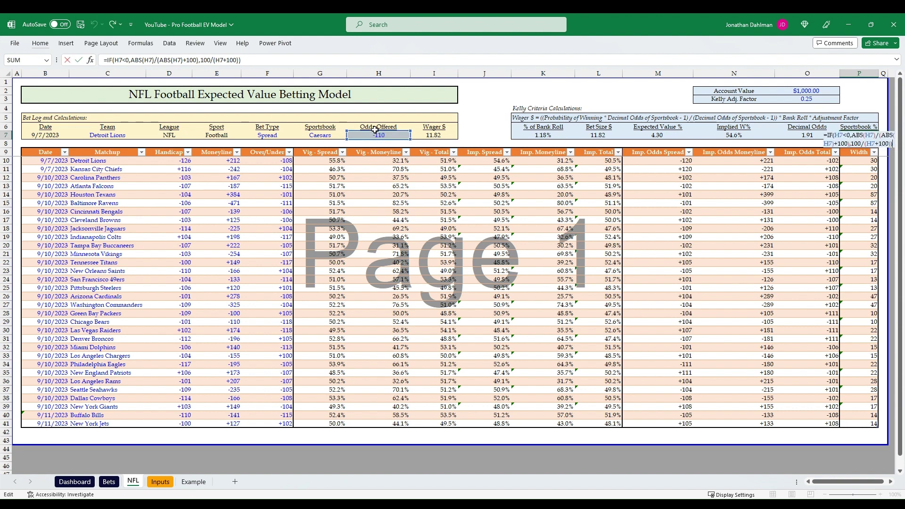
key(Escape)
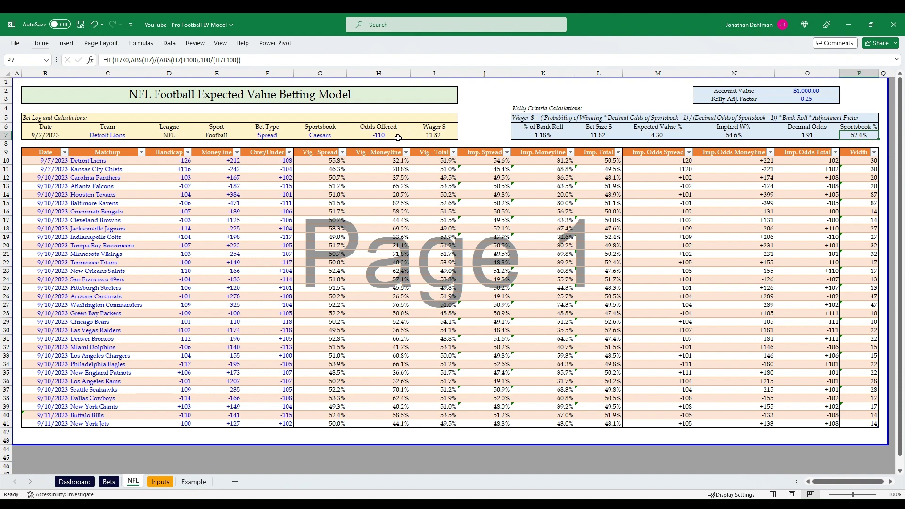
click(384, 137)
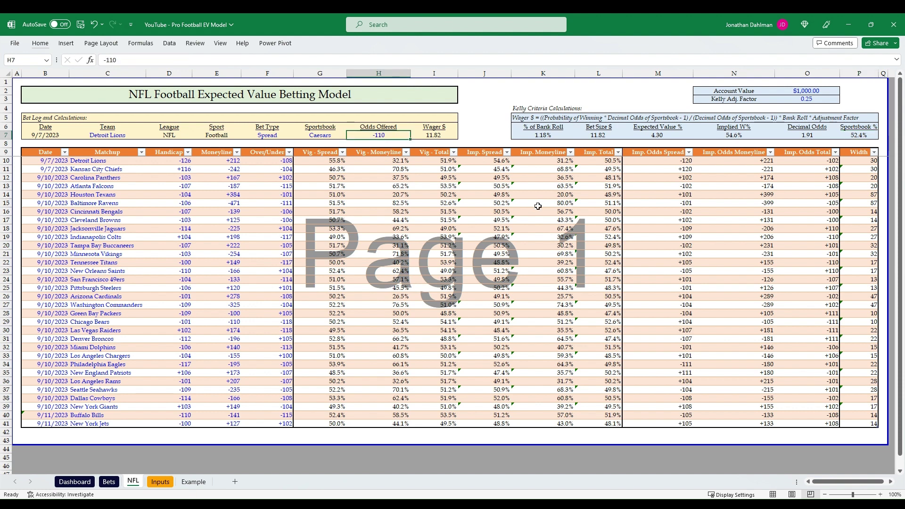
click(847, 136)
click(737, 135)
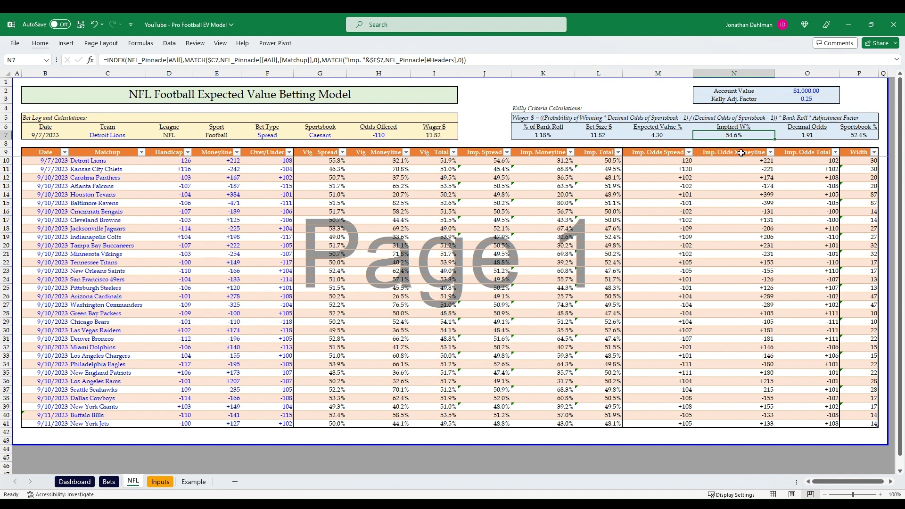
click(862, 144)
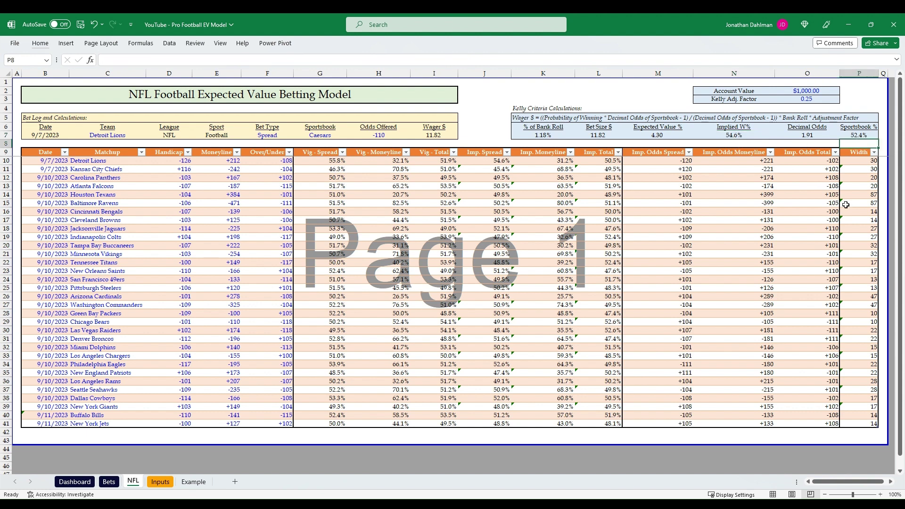
key(Up)
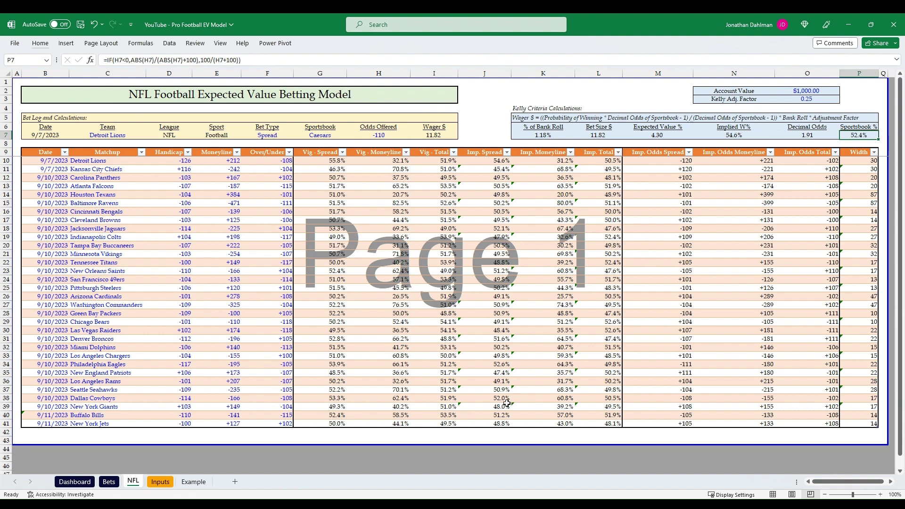
click(402, 176)
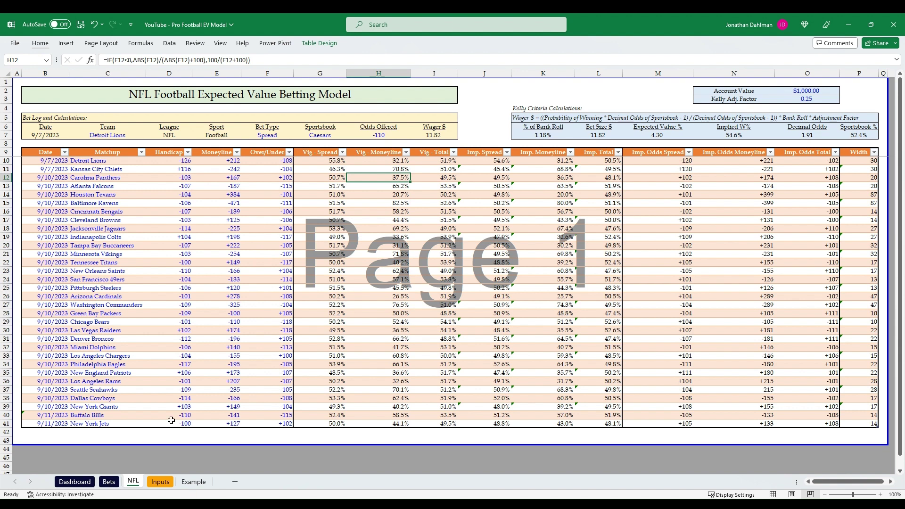
click(109, 481)
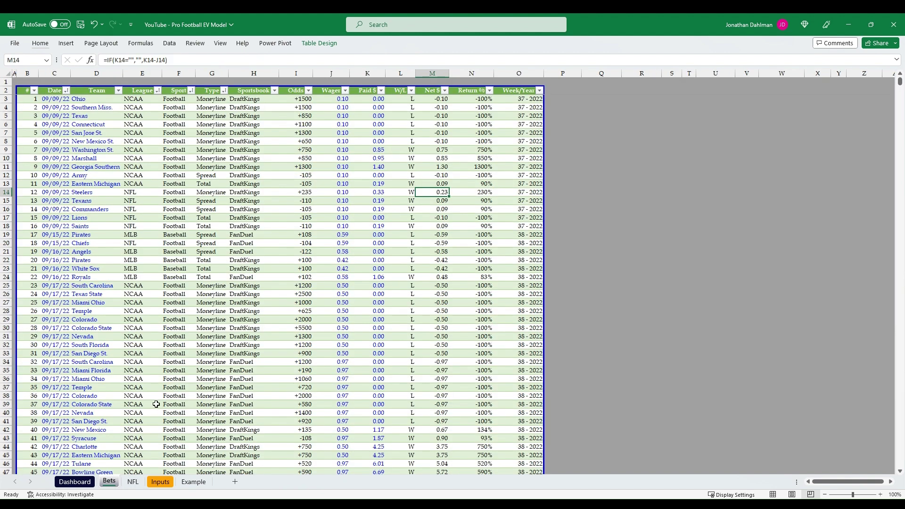
click(85, 483)
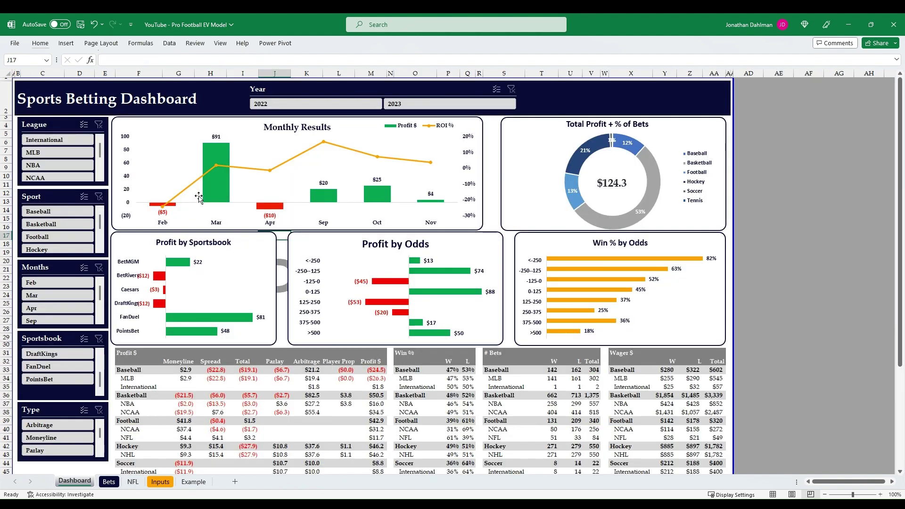
click(53, 152)
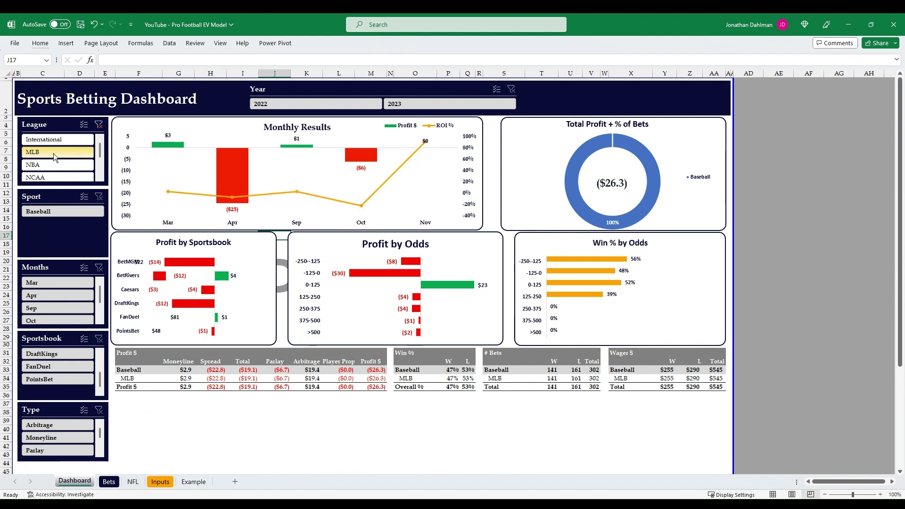
click(98, 125)
click(52, 233)
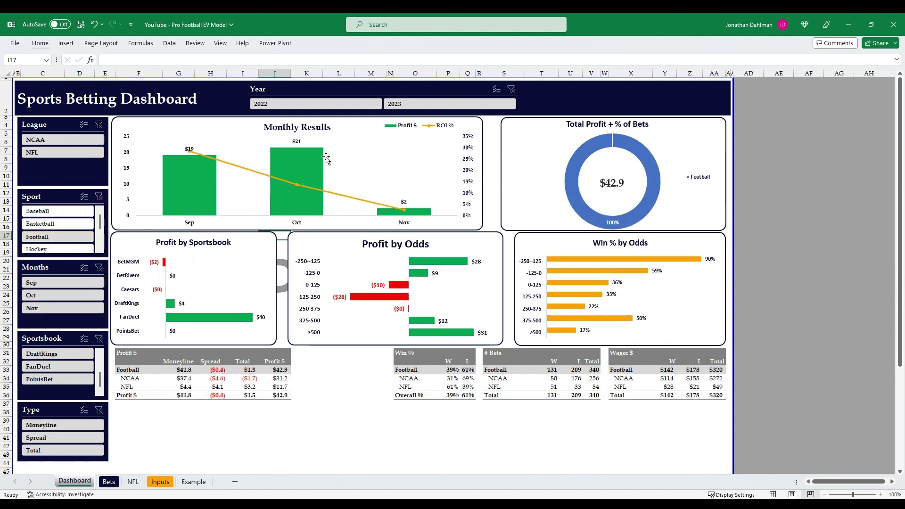
click(99, 197)
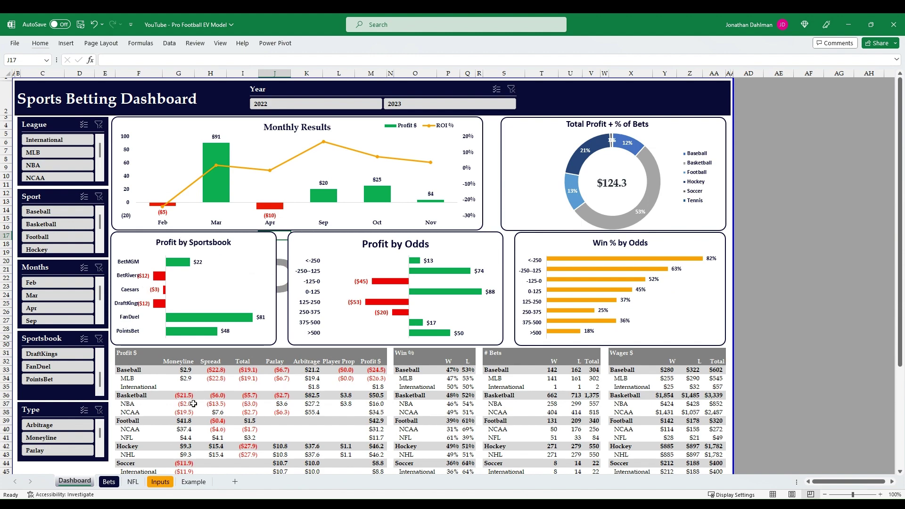
click(110, 481)
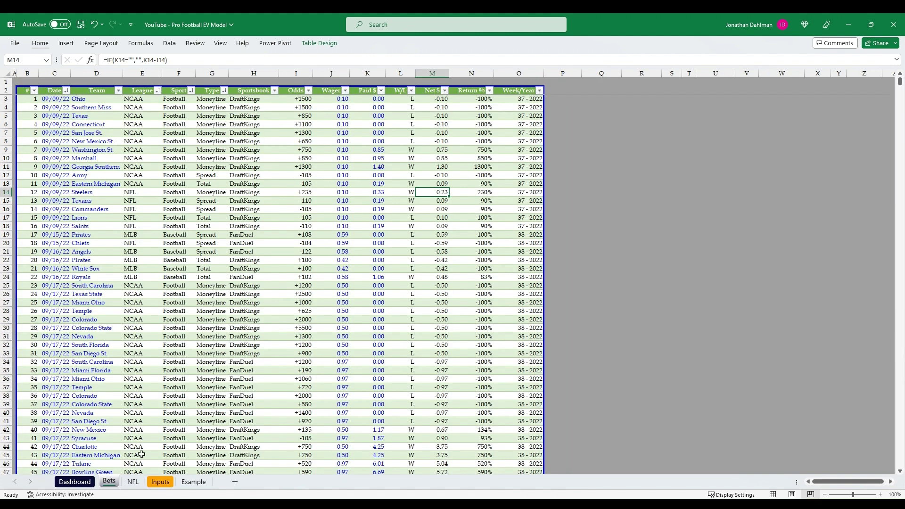
click(135, 482)
click(285, 253)
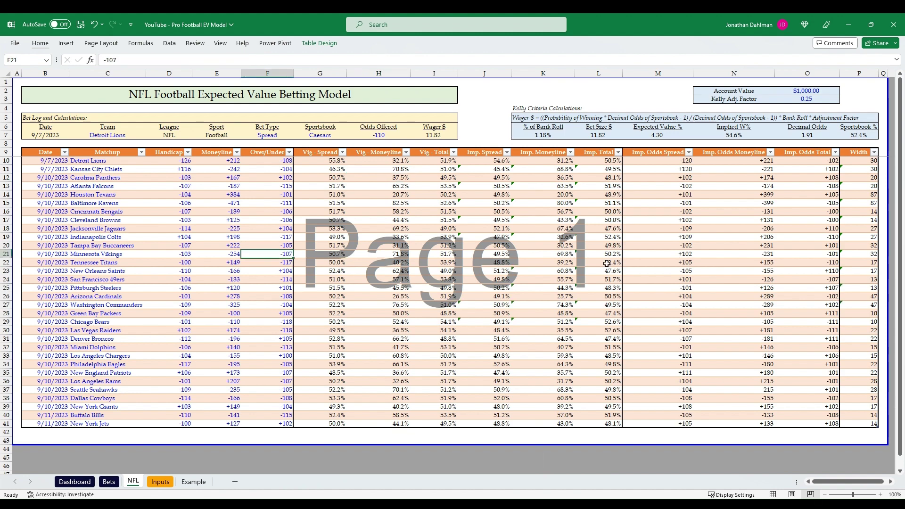